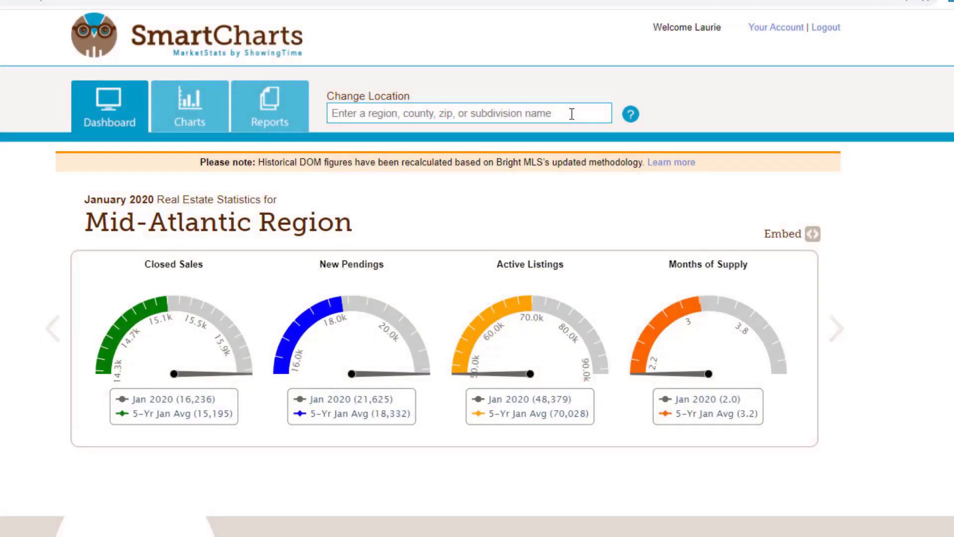
Change the dashboard location to the city of Centreville, VA.
{"action": "type", "text": "Centreville"}
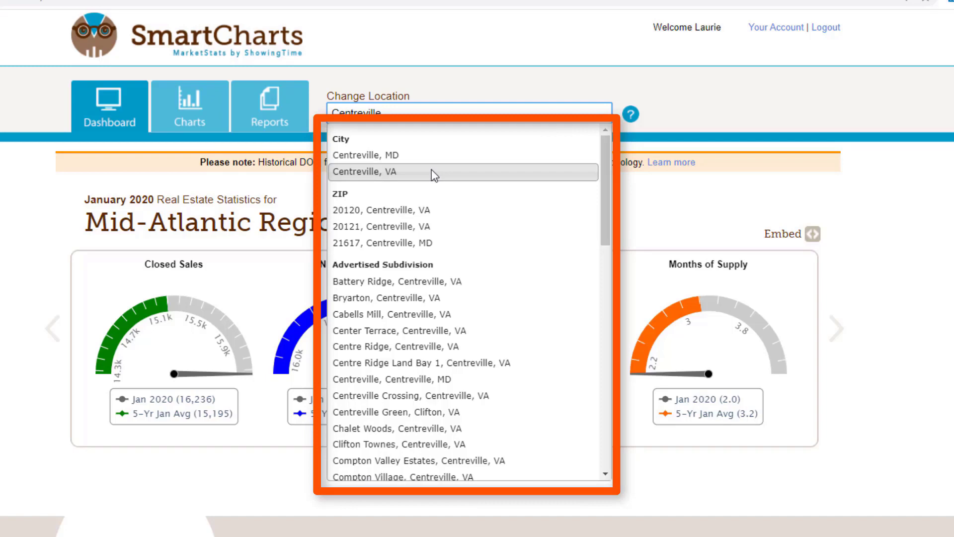
{"action": "left_click", "coordinate": [454, 174]}
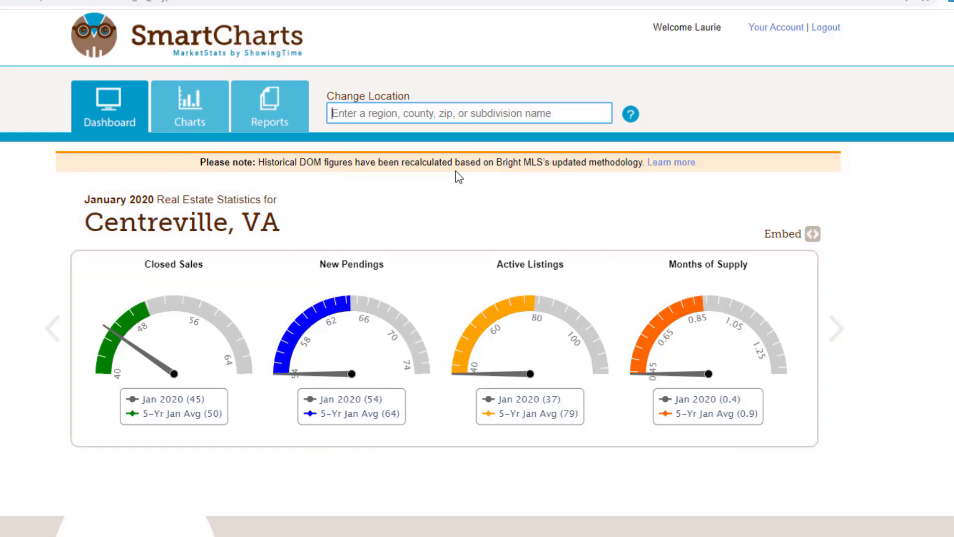
Browse through the Centreville gauges up to the price-per-square-foot metrics, toggling the Jan 2020 value on the Avg Sale to Orig List $ Ratio gauge.
{"action": "mouse_move", "coordinate": [155, 370]}
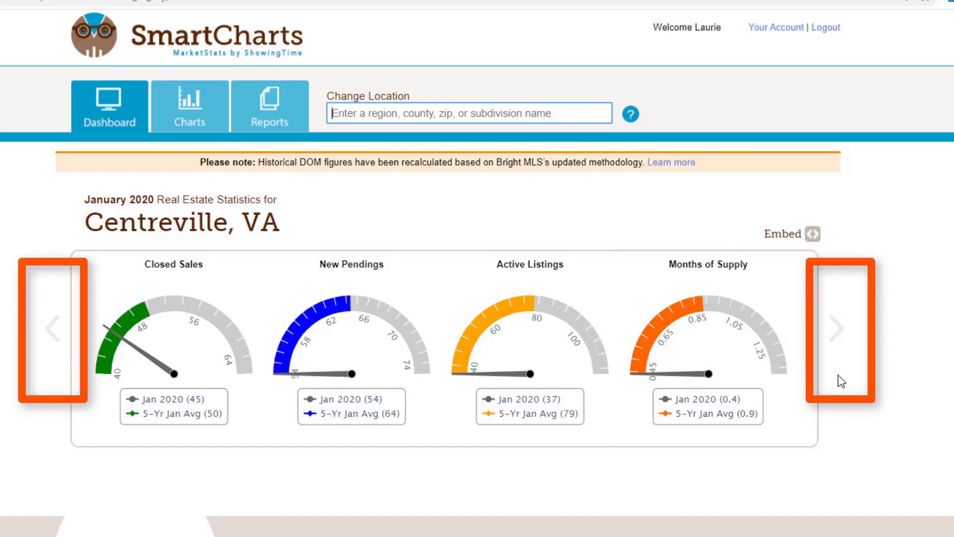
{"action": "left_click", "coordinate": [836, 329]}
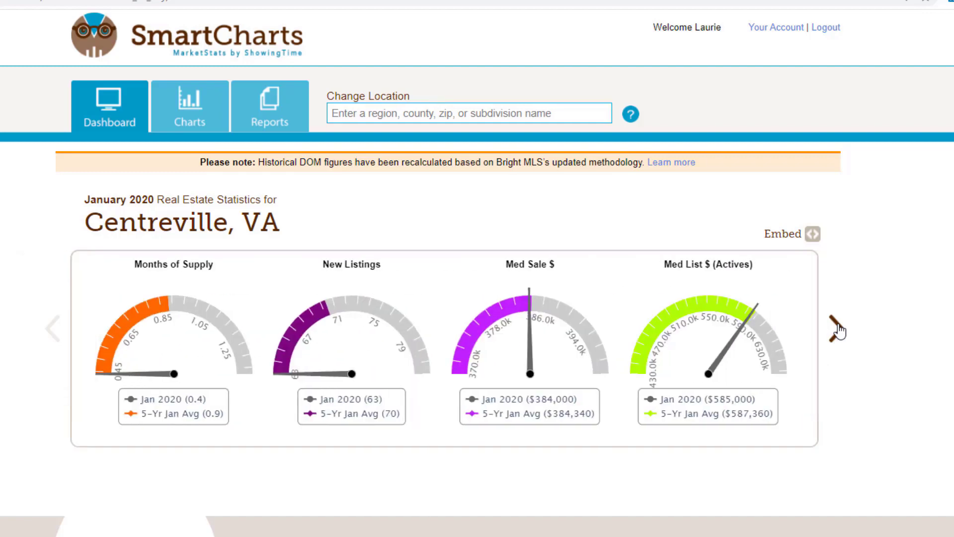
{"action": "left_click", "coordinate": [837, 330]}
{"action": "mouse_move", "coordinate": [193, 339]}
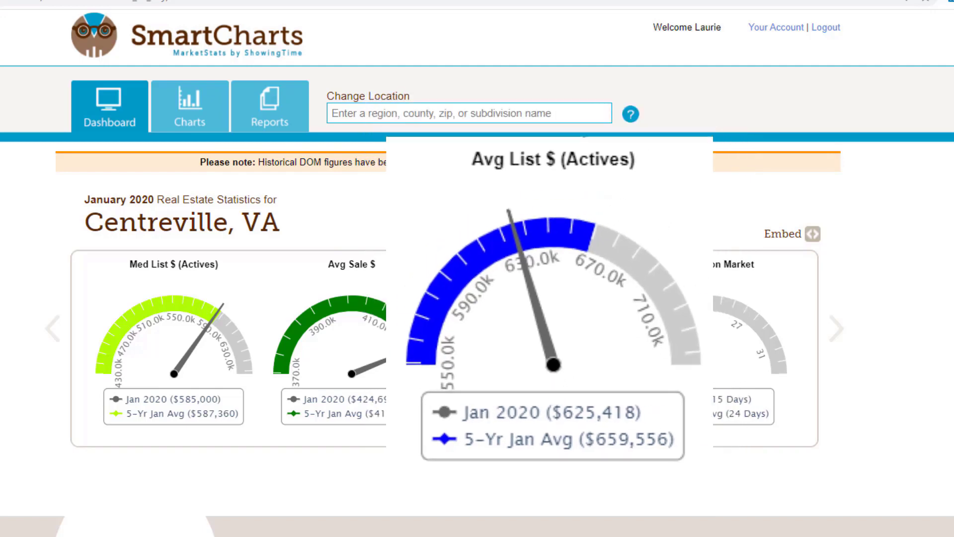
{"action": "left_click", "coordinate": [836, 328]}
{"action": "left_click", "coordinate": [837, 328]}
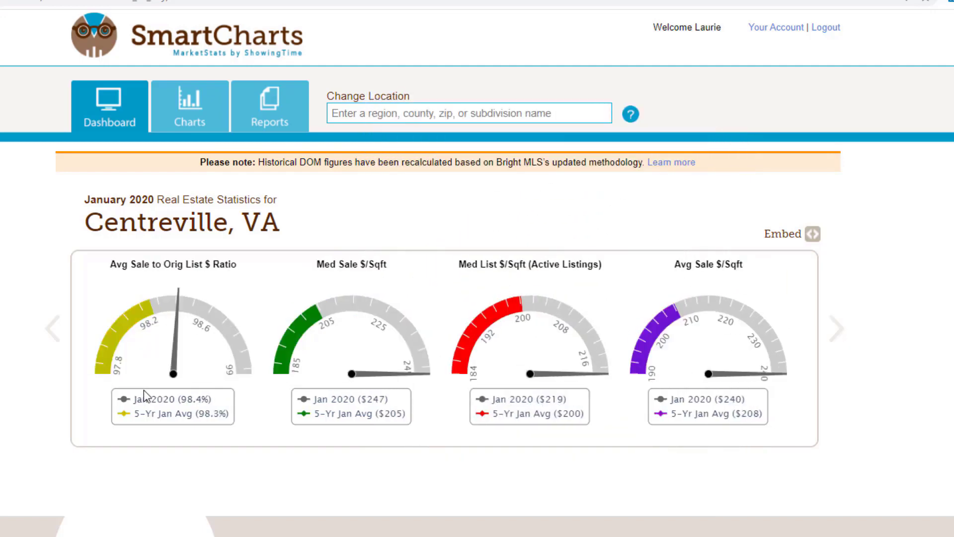
{"action": "left_click", "coordinate": [164, 399]}
{"action": "left_click", "coordinate": [171, 397]}
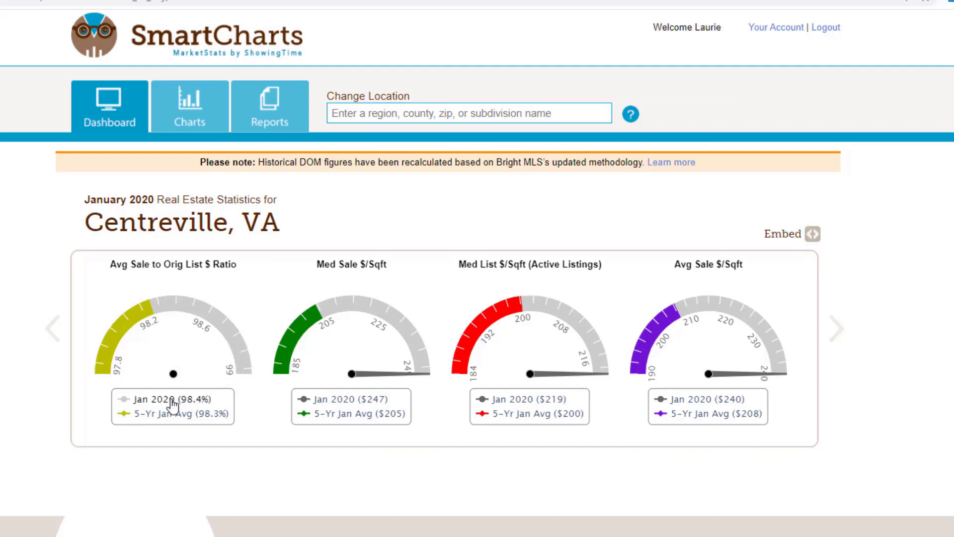
{"action": "left_click", "coordinate": [836, 328]}
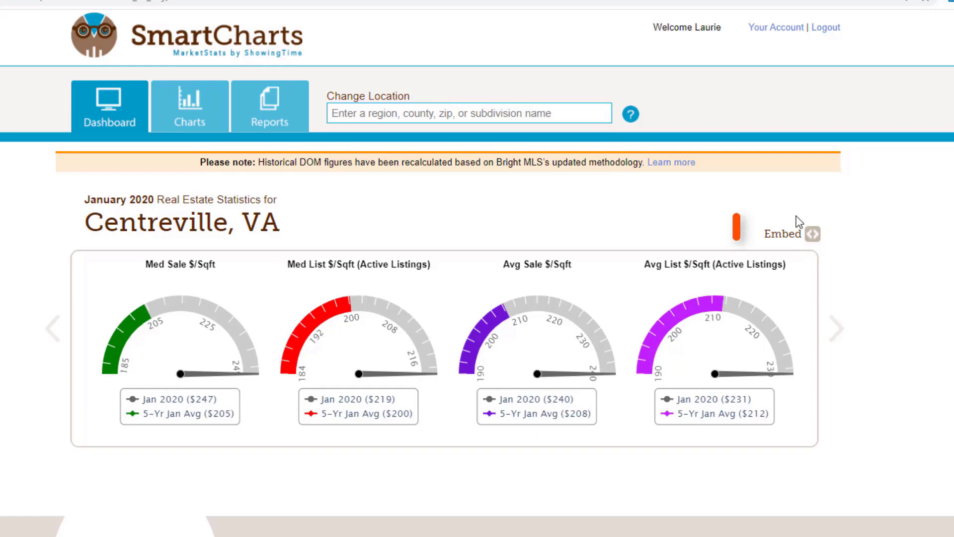
Open the gauge embed settings, choose the Med List $ (Active Listings) metric and select its embed code.
{"action": "left_click", "coordinate": [799, 235]}
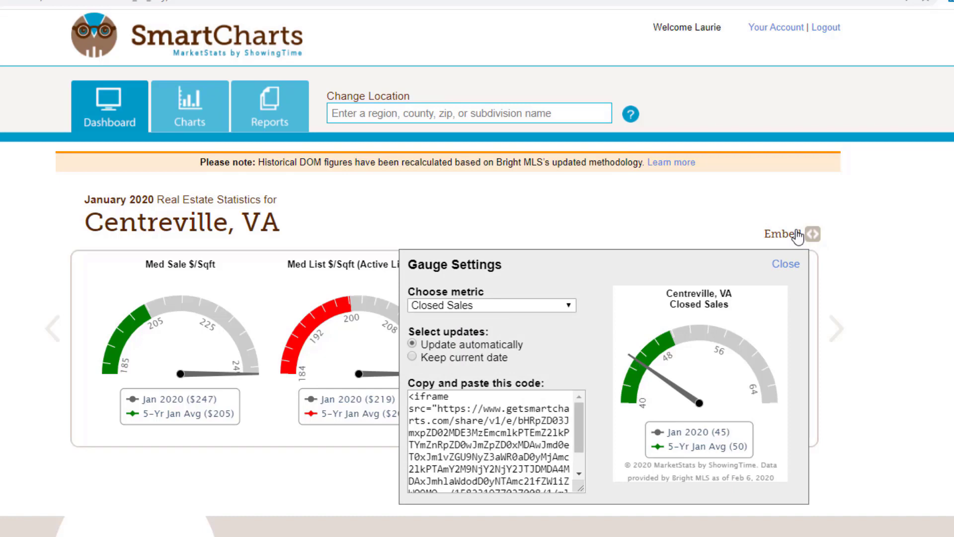
{"action": "left_click", "coordinate": [547, 305]}
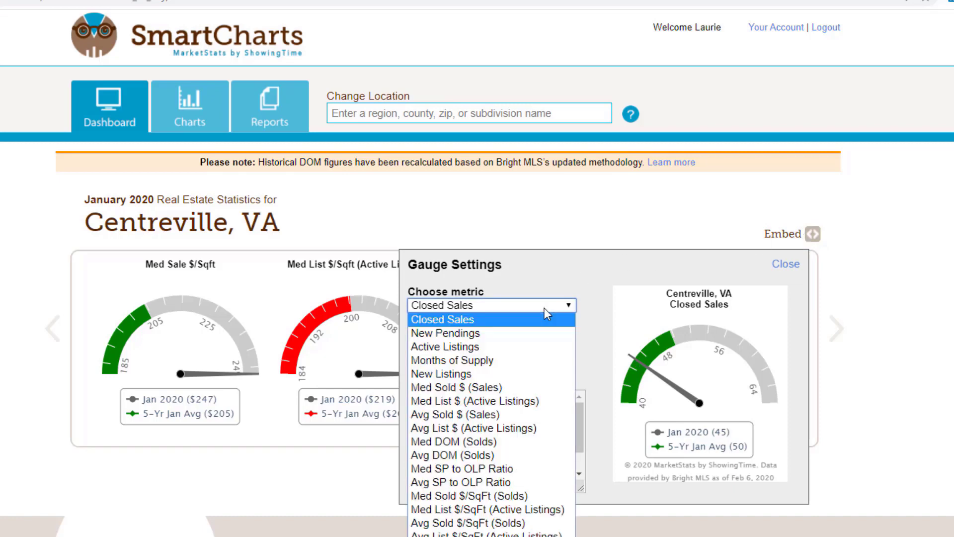
{"action": "left_click", "coordinate": [504, 400]}
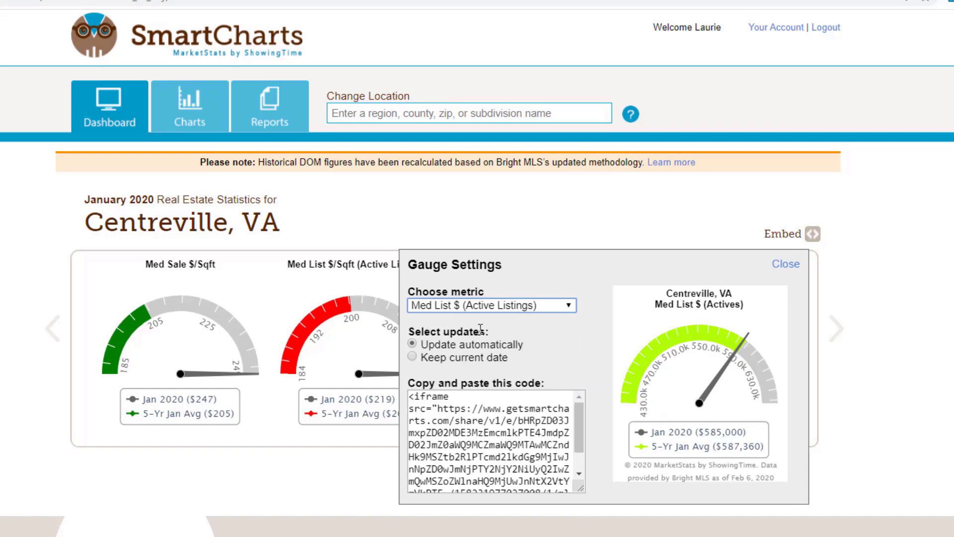
{"action": "left_click", "coordinate": [472, 431]}
{"action": "left_click", "coordinate": [548, 341]}
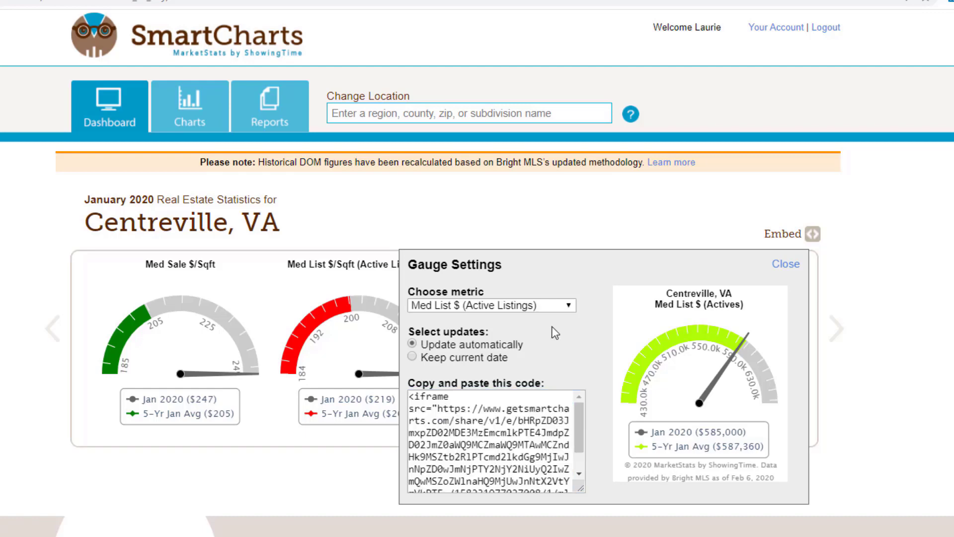
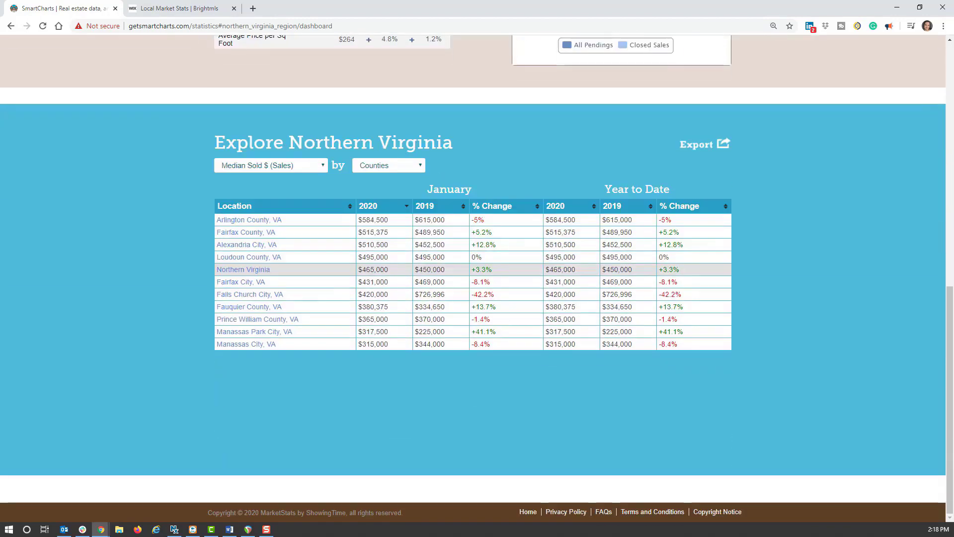
Show Median DOM (Sales) by Cities in the Explore Northern Virginia table and sort it by January 2019.
{"action": "left_click", "coordinate": [271, 165]}
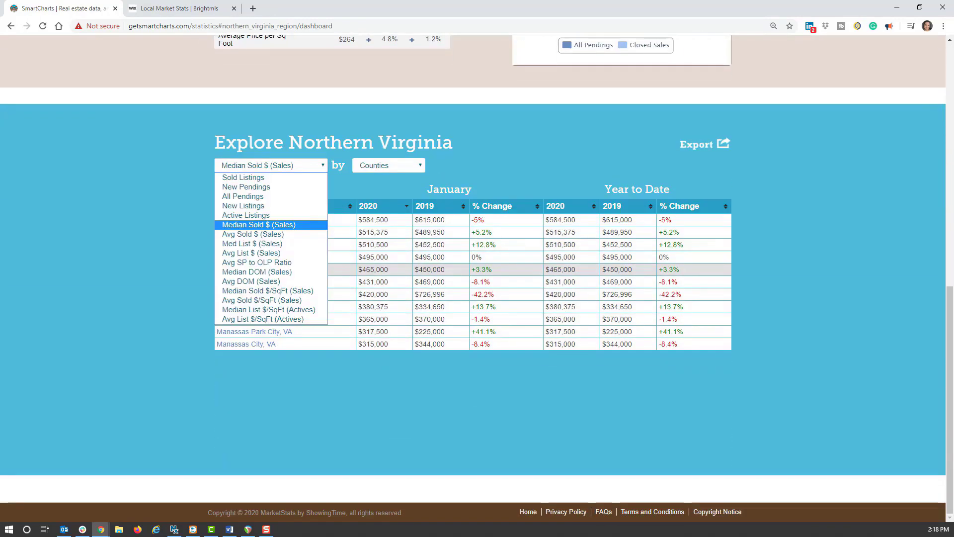
{"action": "left_click", "coordinate": [257, 271]}
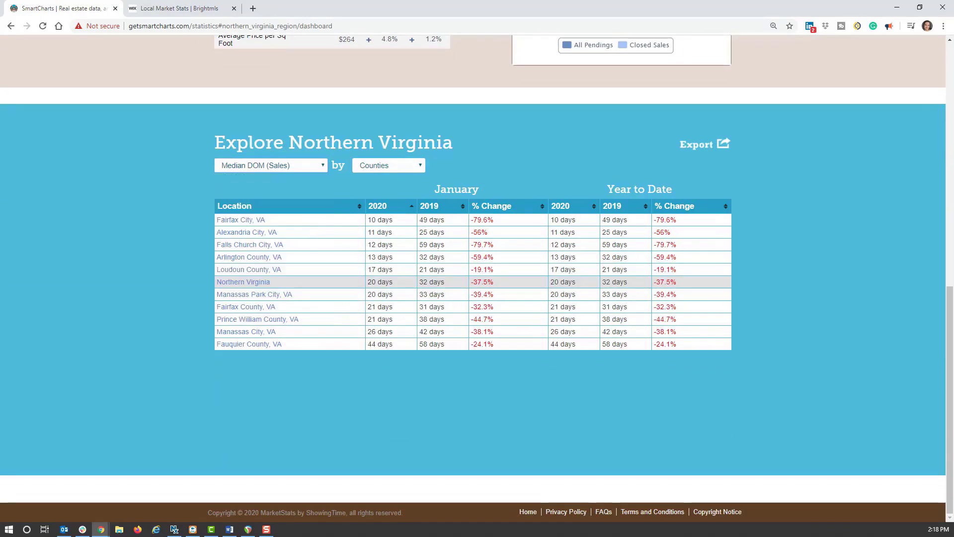
{"action": "left_click", "coordinate": [388, 165]}
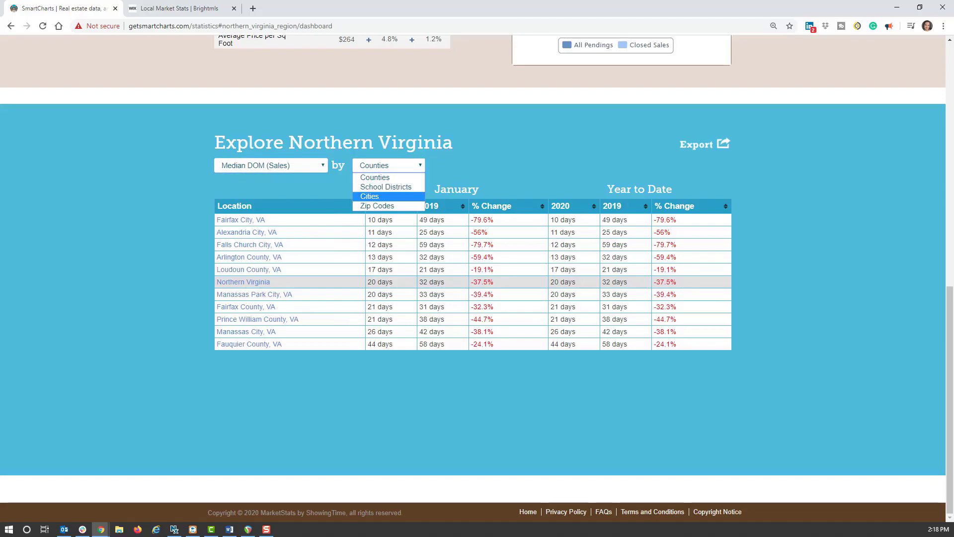
{"action": "key", "text": "Return"}
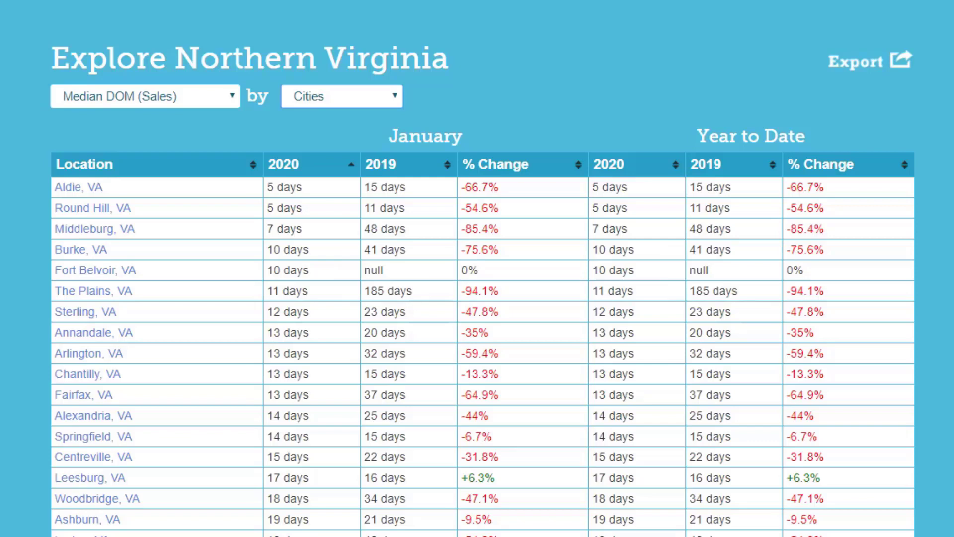
{"action": "left_click", "coordinate": [381, 164]}
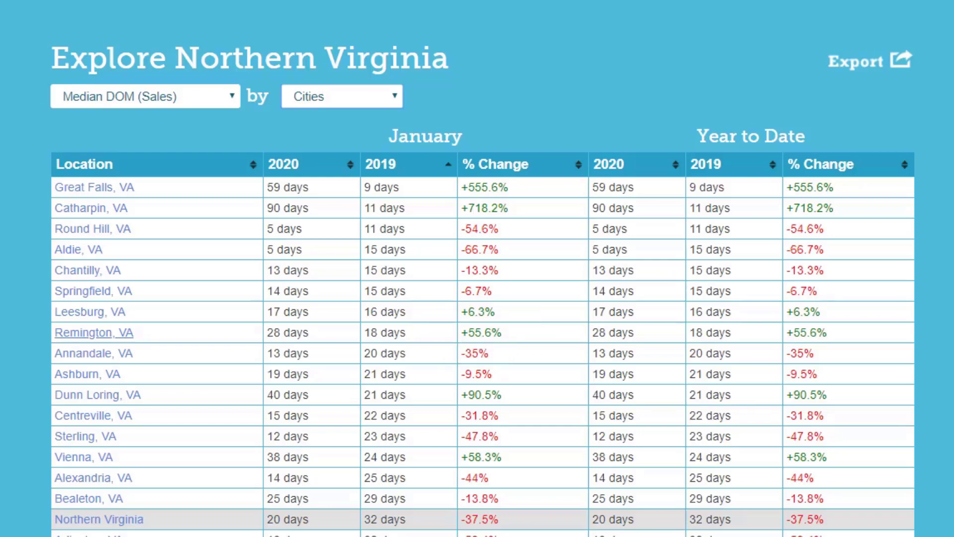
Open the statistics for Remington, VA from the table and look through its dashboard.
{"action": "left_click", "coordinate": [94, 332]}
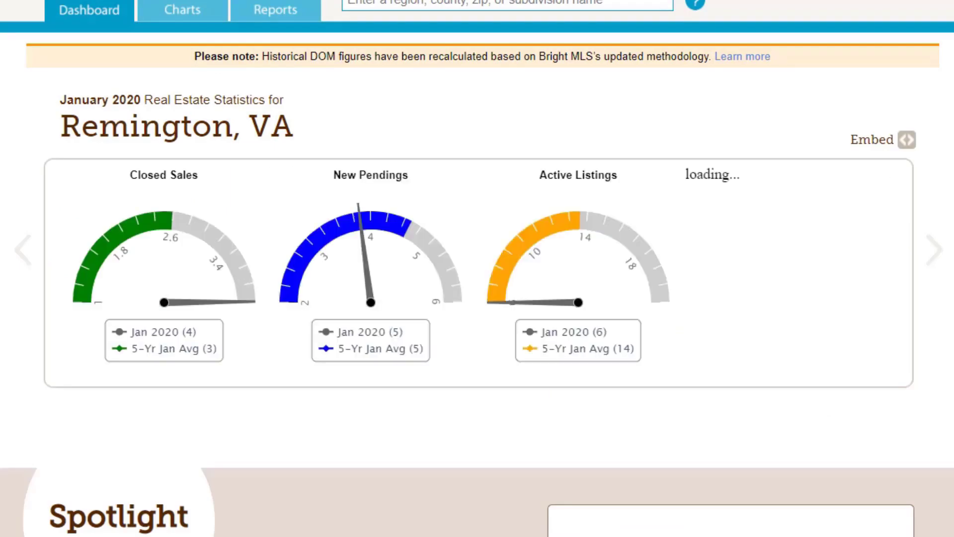
{"action": "scroll", "coordinate": [477, 268], "scroll_direction": "down", "scroll_amount": 8}
{"action": "scroll", "coordinate": [477, 268], "scroll_direction": "down", "scroll_amount": 4}
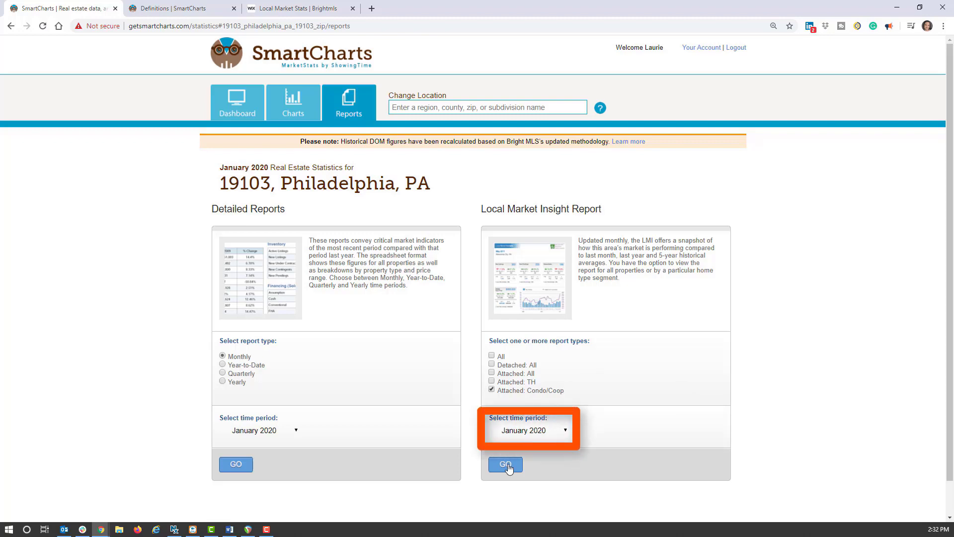
Generate the January 2020 Local Market Insight report for Attached: Condo/Coop and read through it to the end.
{"action": "left_click", "coordinate": [507, 465]}
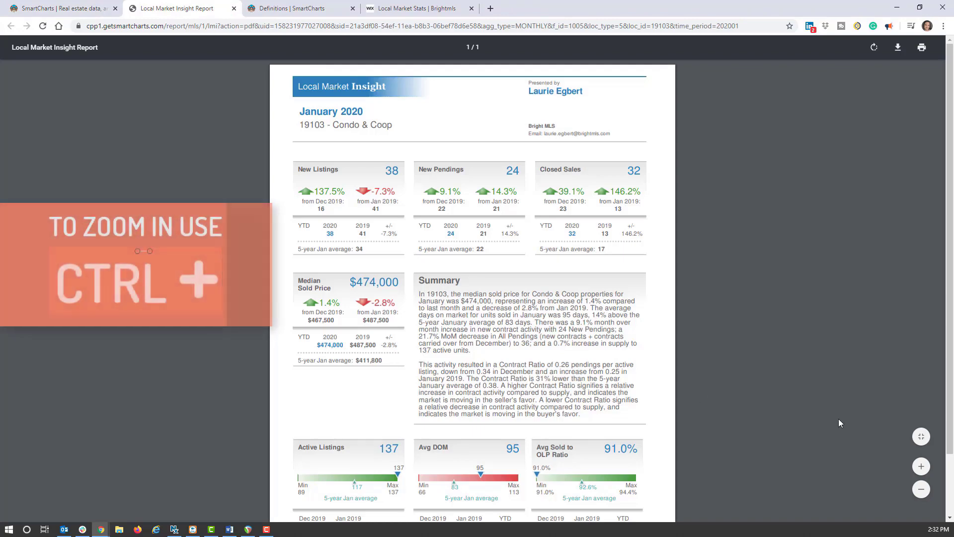
{"action": "left_click", "coordinate": [921, 466]}
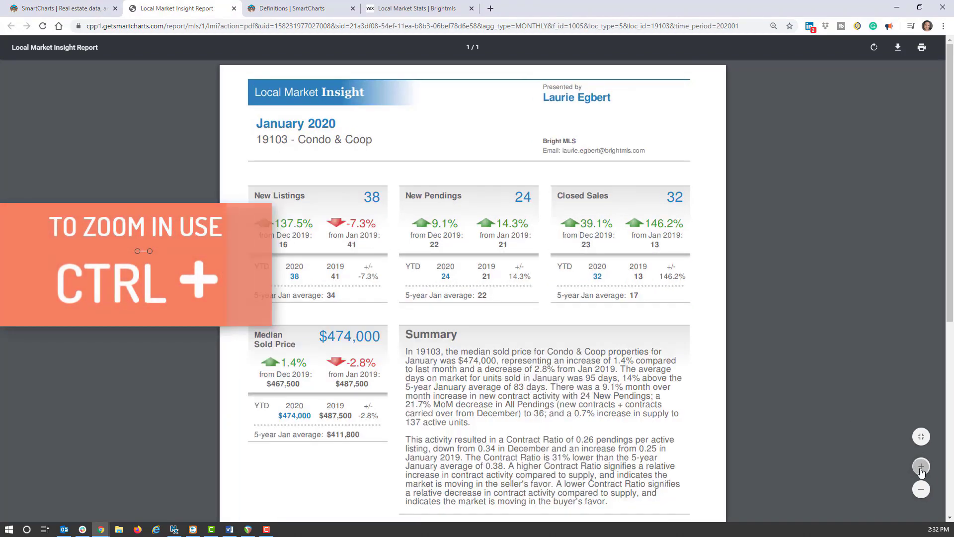
{"action": "left_click", "coordinate": [921, 467]}
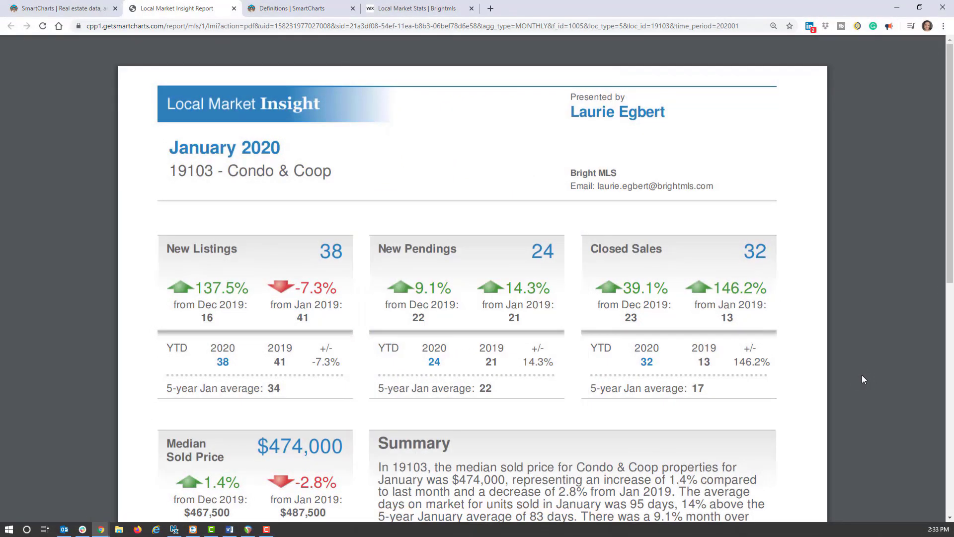
{"action": "left_click_drag", "start_coordinate": [949, 263], "coordinate": [937, 338]}
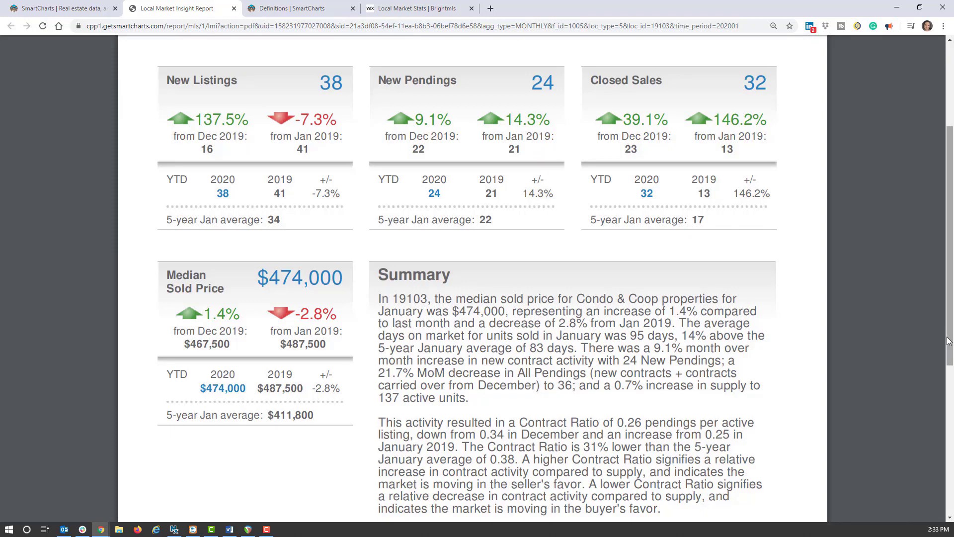
{"action": "left_click_drag", "start_coordinate": [949, 341], "coordinate": [952, 460]}
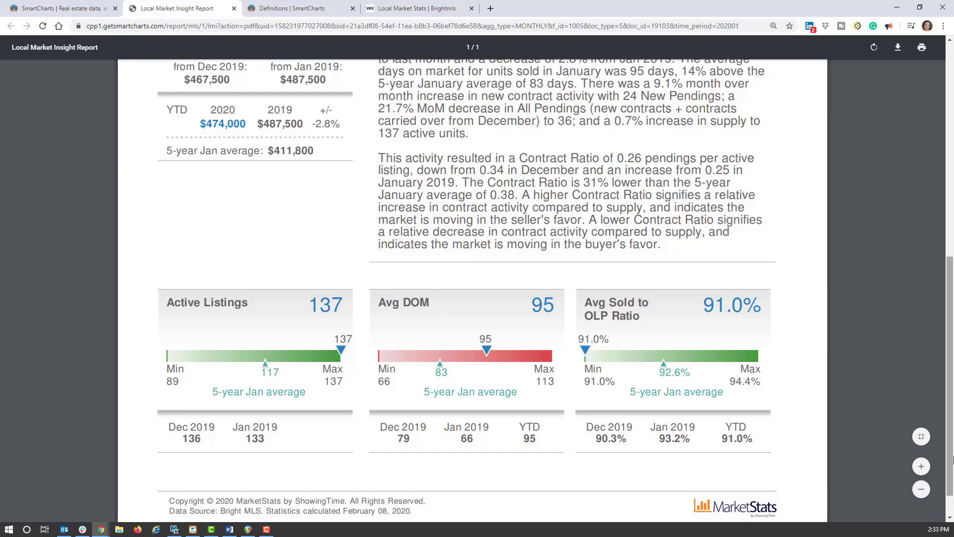
{"action": "left_click", "coordinate": [921, 489]}
{"action": "left_click", "coordinate": [922, 489]}
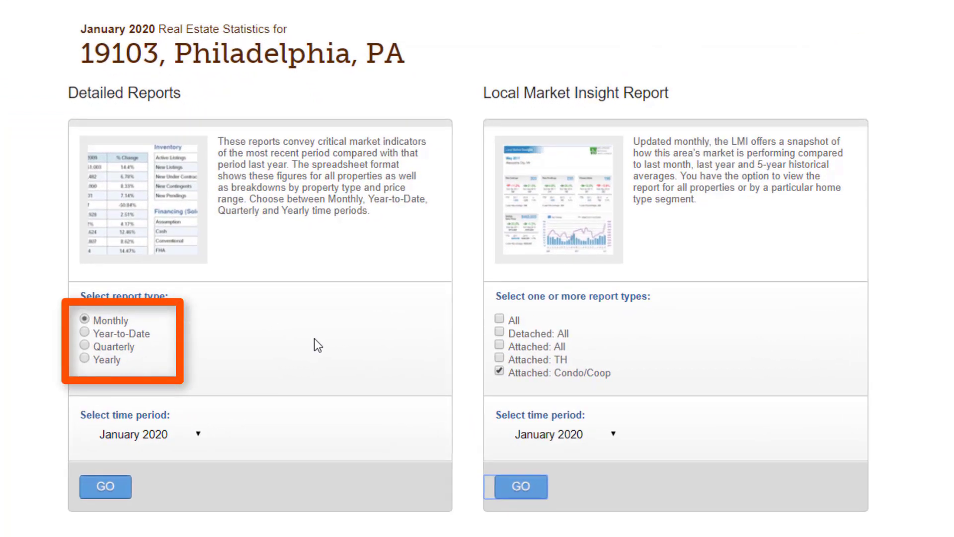
Generate the Quarterly detailed report for Q4 2019 and review its sold summary and detail tables.
{"action": "left_click", "coordinate": [84, 345]}
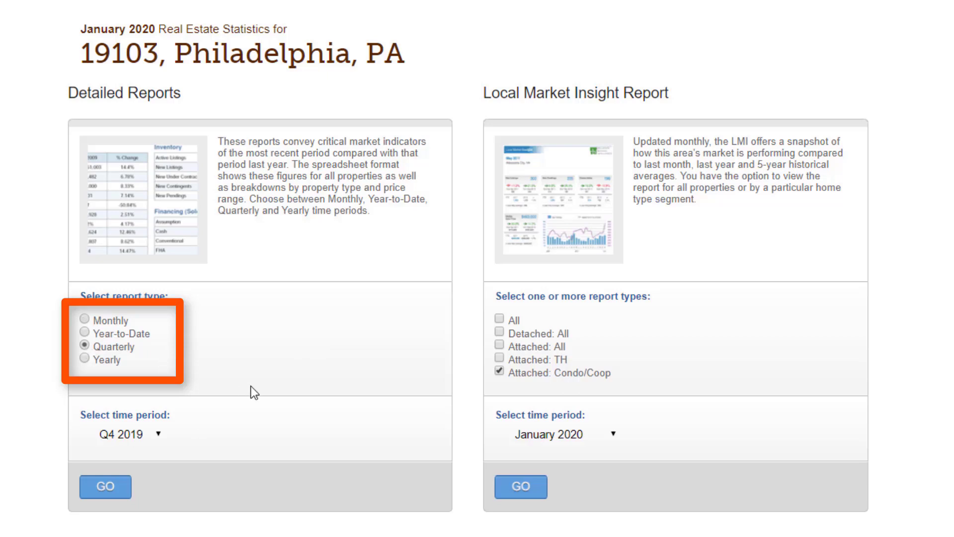
{"action": "left_click", "coordinate": [157, 435]}
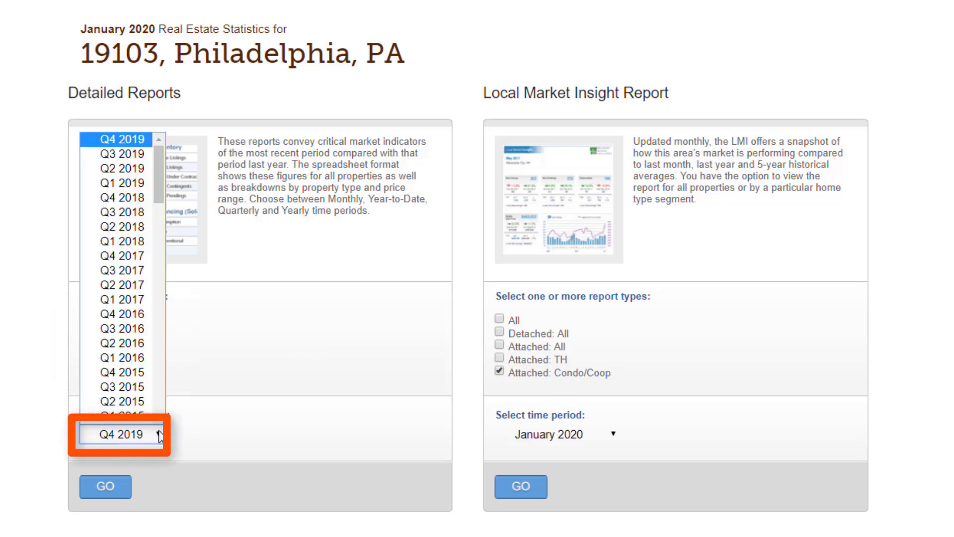
{"action": "left_click", "coordinate": [216, 445]}
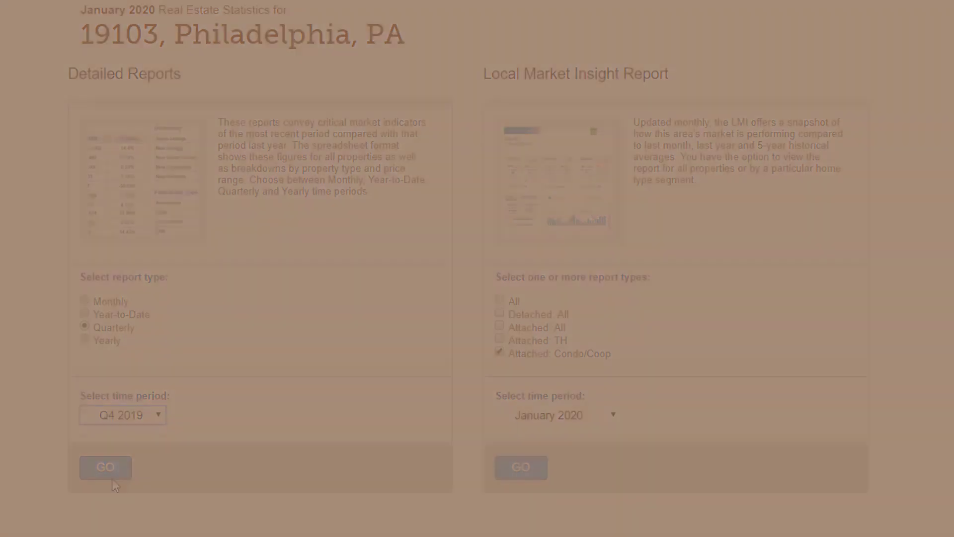
{"action": "left_click", "coordinate": [105, 486]}
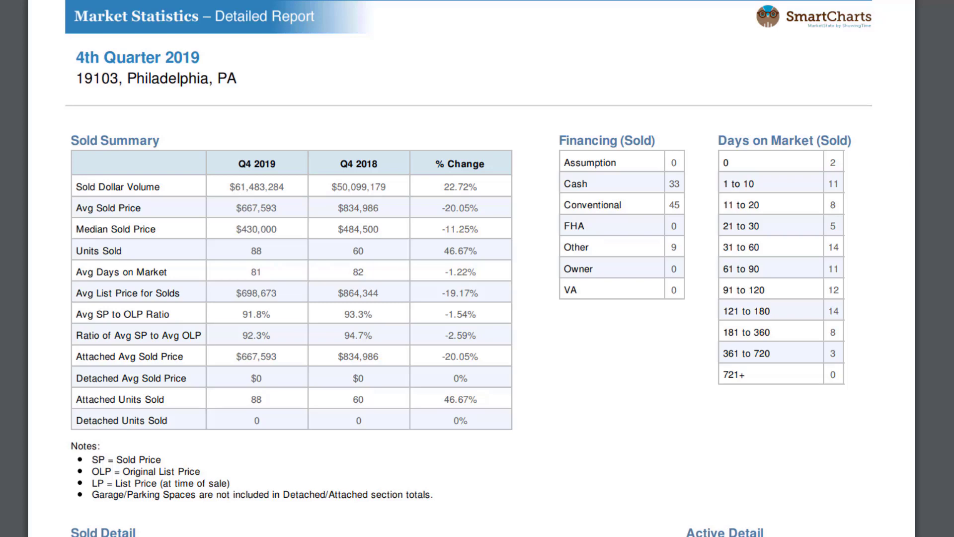
{"action": "scroll", "coordinate": [478, 268], "scroll_direction": "down", "scroll_amount": 5}
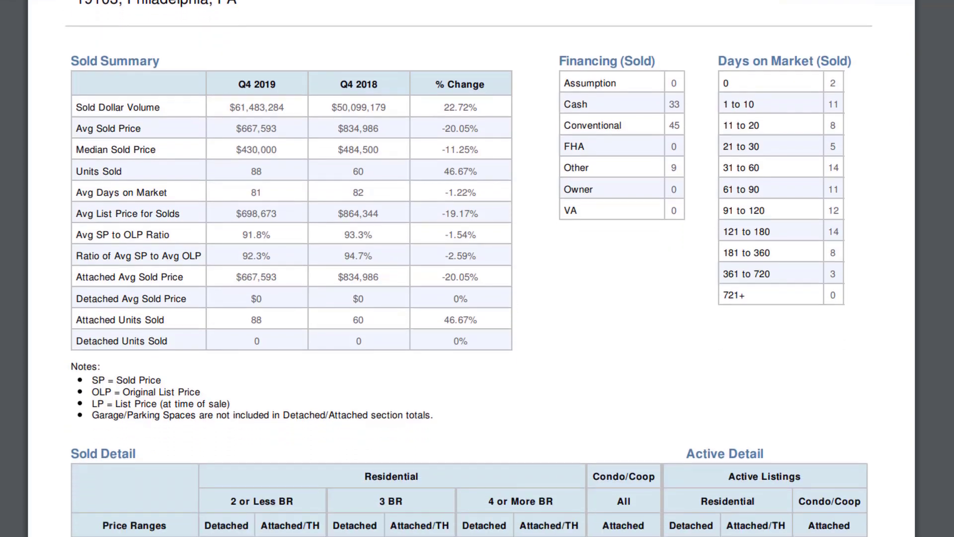
{"action": "scroll", "coordinate": [477, 269], "scroll_direction": "down", "scroll_amount": 6}
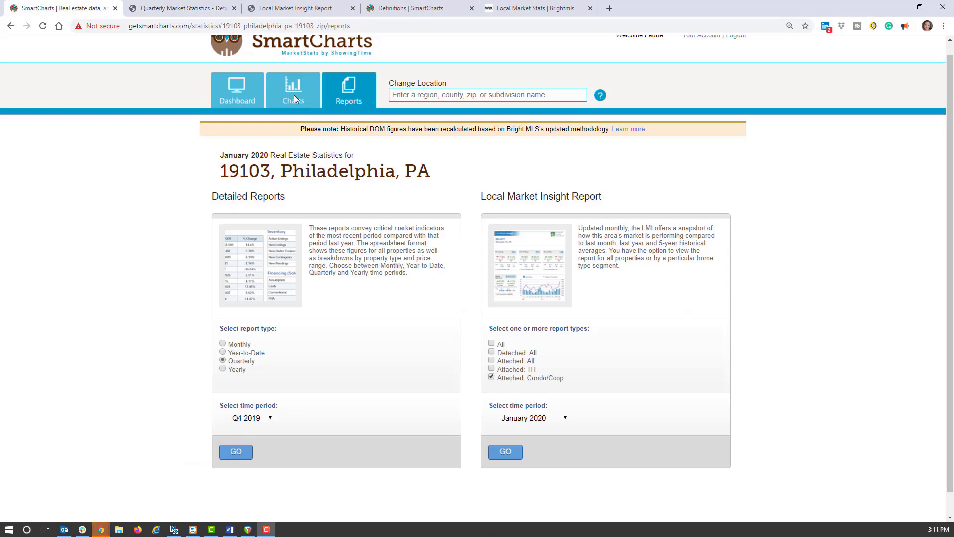
Open the charts for the 19103 Philadelphia area and display Pricing Trends.
{"action": "left_click", "coordinate": [294, 97]}
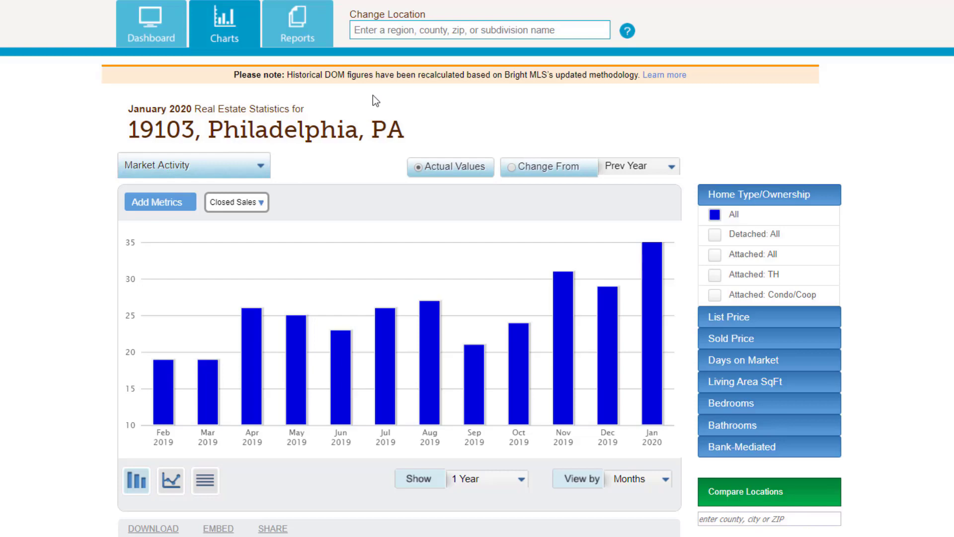
{"action": "left_click", "coordinate": [214, 168]}
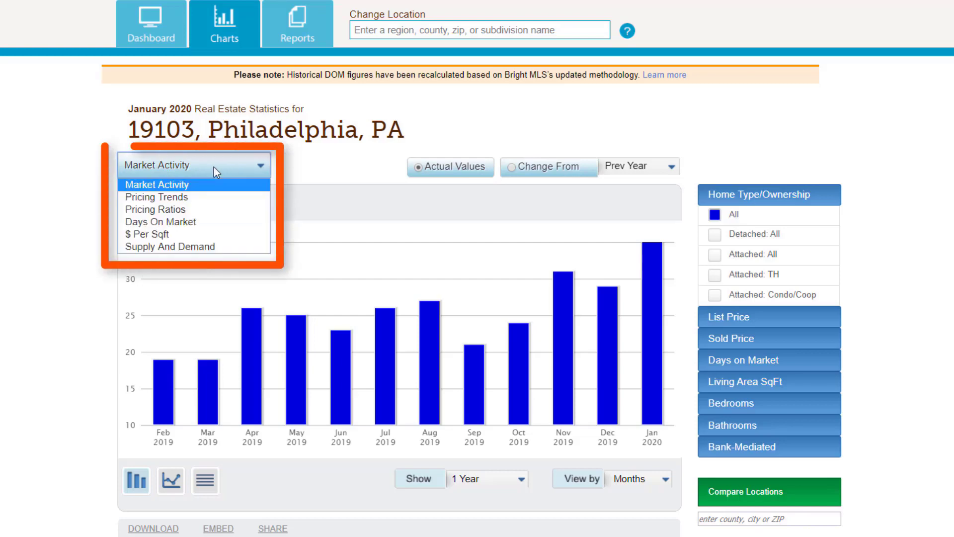
{"action": "left_click", "coordinate": [206, 197]}
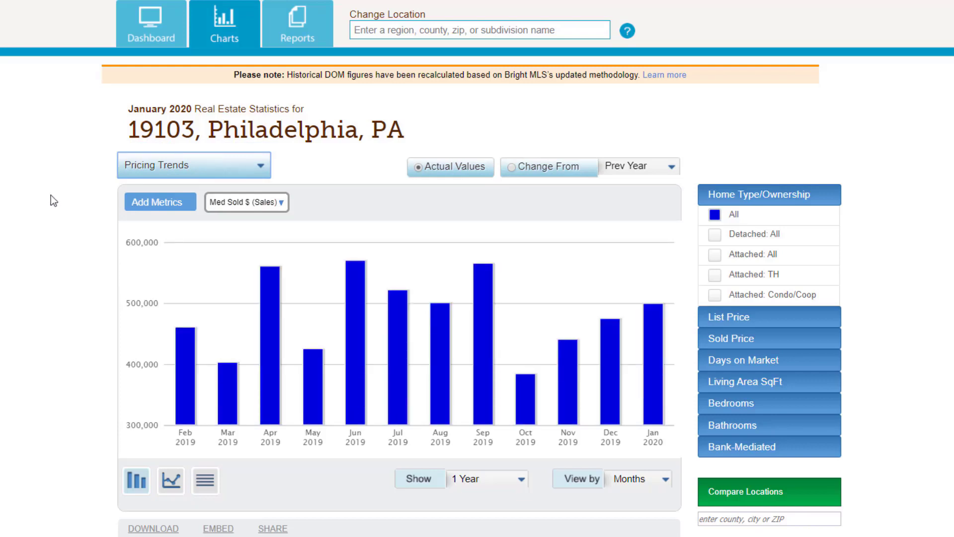
Change the charted location to the city of Arlington, VA.
{"action": "left_click", "coordinate": [392, 35]}
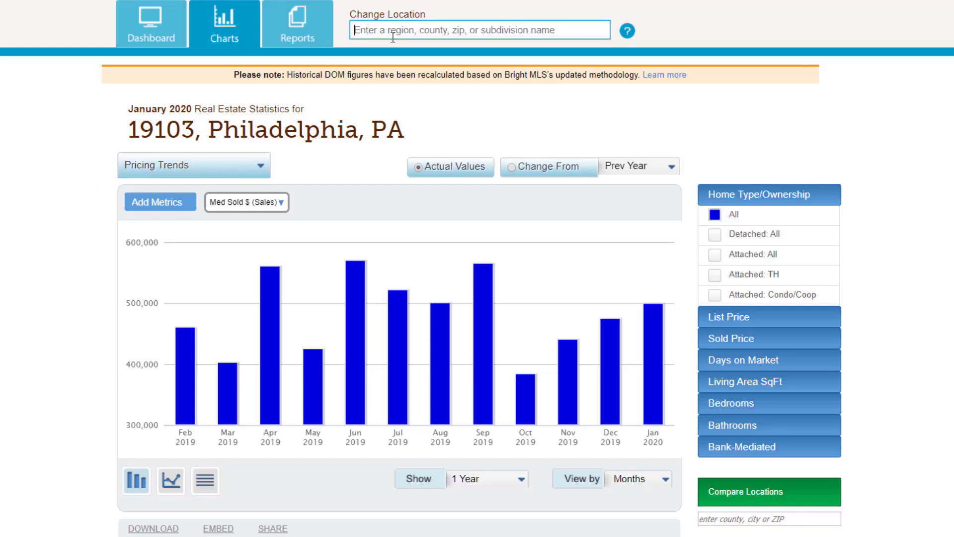
{"action": "type", "text": "arlin"}
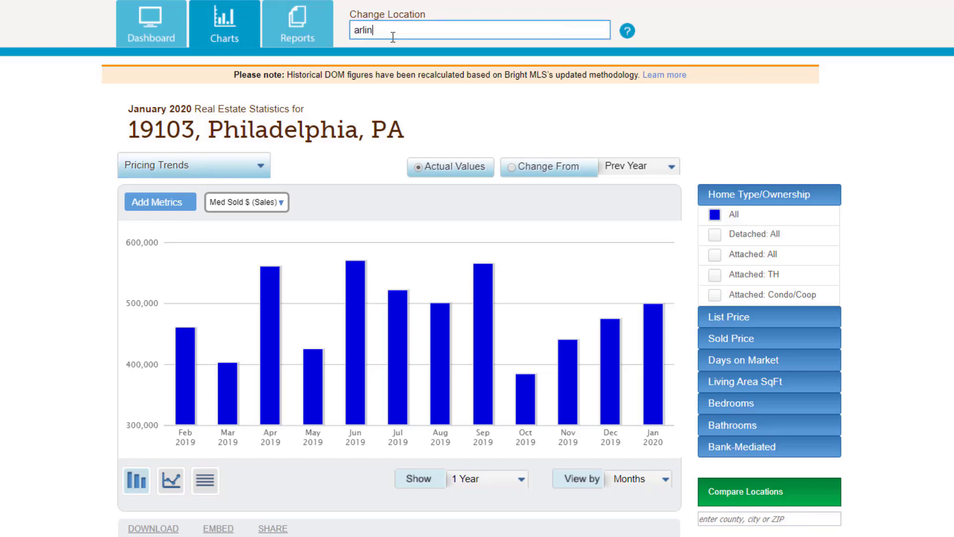
{"action": "key", "text": "Down"}
{"action": "key", "text": "Down"}
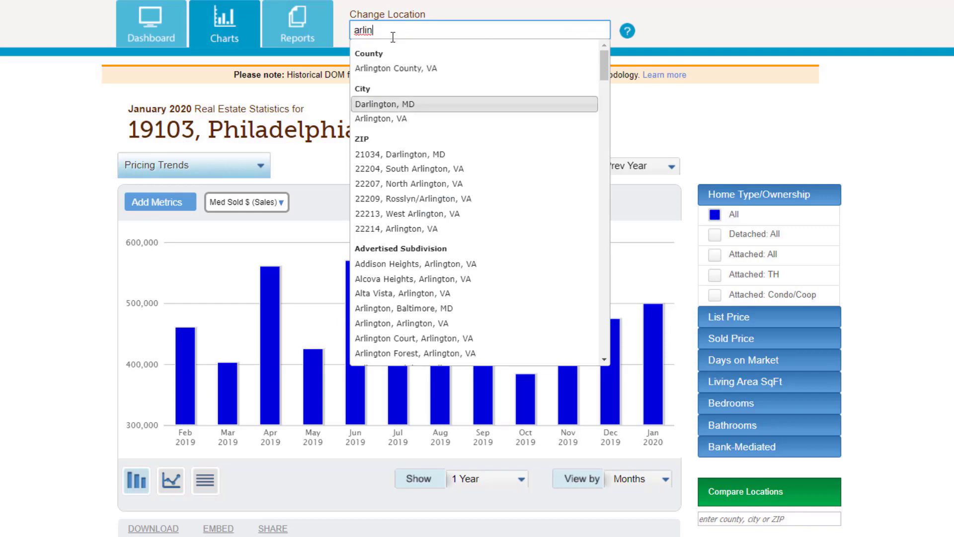
{"action": "key", "text": "Return"}
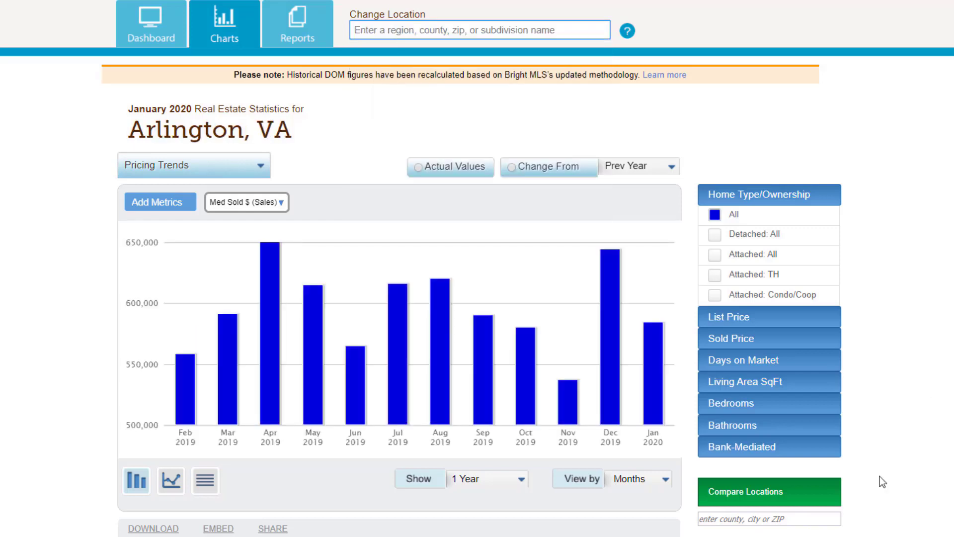
Add the cities of Manassas, VA, Centreville, VA and Fairfax, VA to the chart as comparison locations.
{"action": "left_click", "coordinate": [803, 518]}
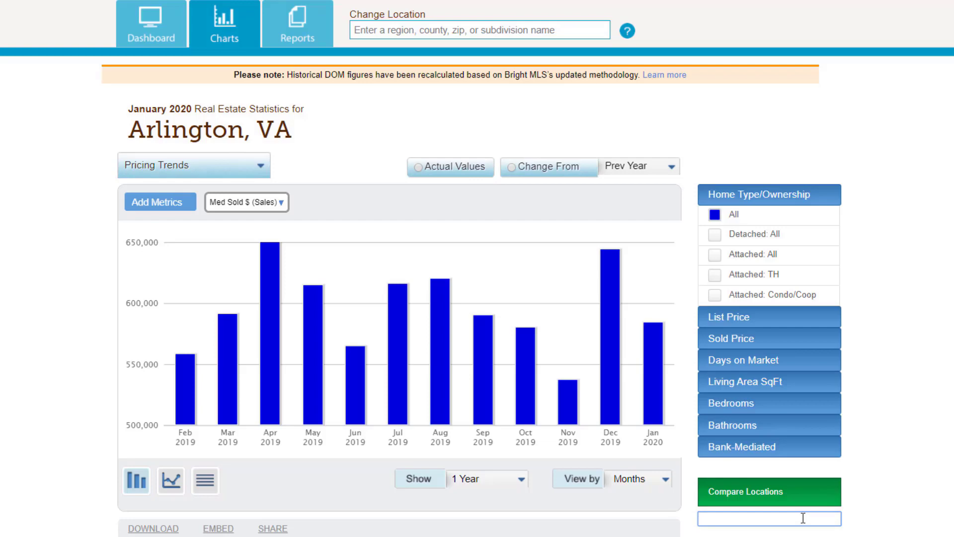
{"action": "type", "text": "Manassas, VA"}
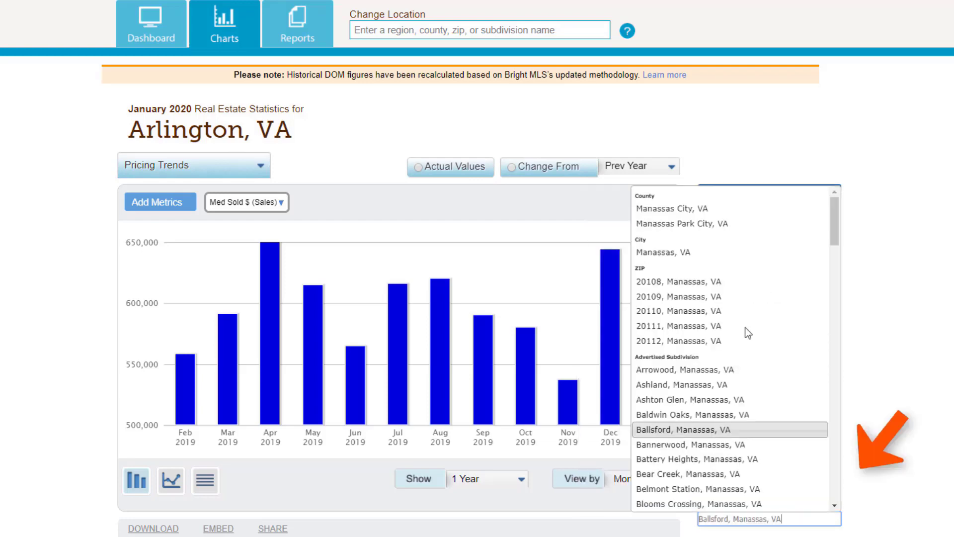
{"action": "left_click", "coordinate": [721, 252]}
{"action": "left_click", "coordinate": [768, 488]}
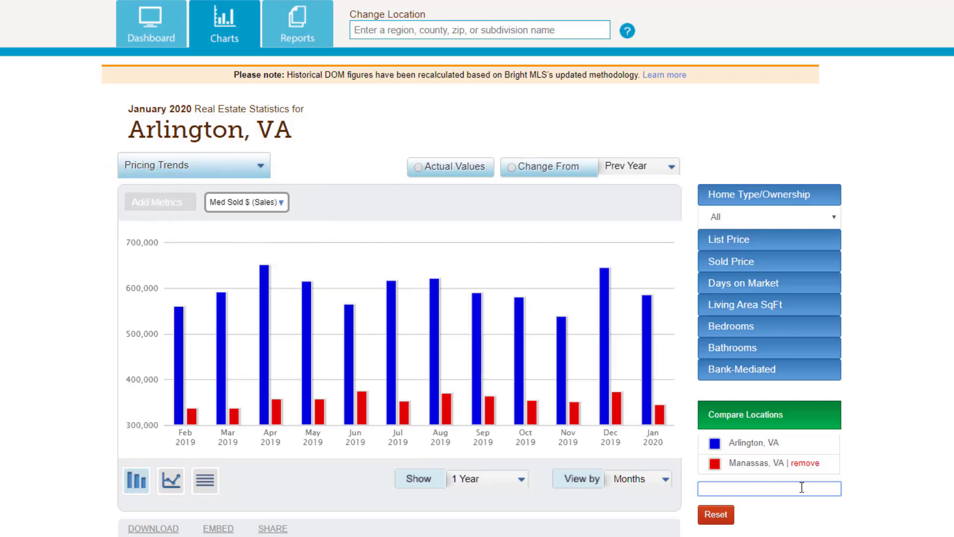
{"action": "type", "text": "centre"}
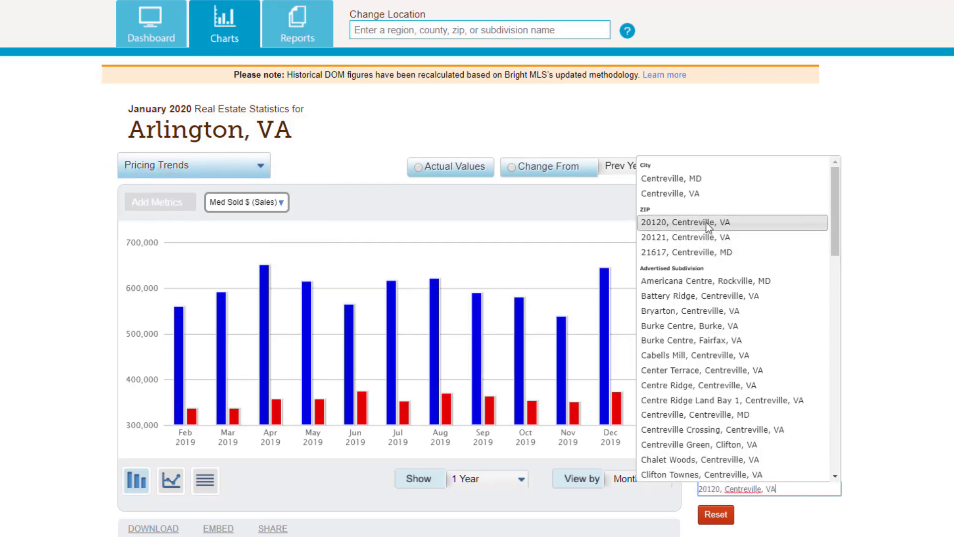
{"action": "left_click", "coordinate": [705, 193]}
{"action": "left_click", "coordinate": [788, 508]}
{"action": "type", "text": "F"}
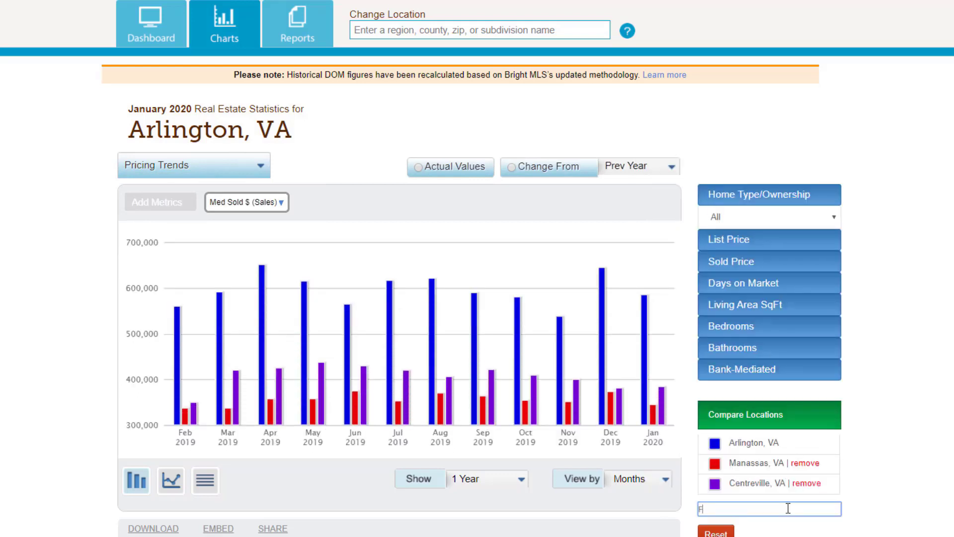
{"action": "type", "text": "airfax, VA"}
{"action": "left_click", "coordinate": [666, 283]}
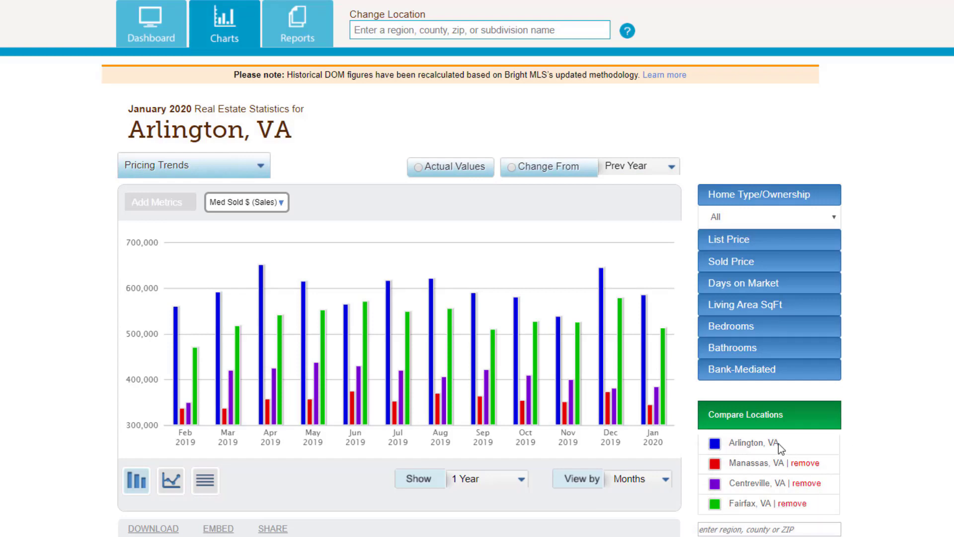
Change the main charted location to Alexandria City, VA, keeping the comparison locations.
{"action": "left_click", "coordinate": [457, 33]}
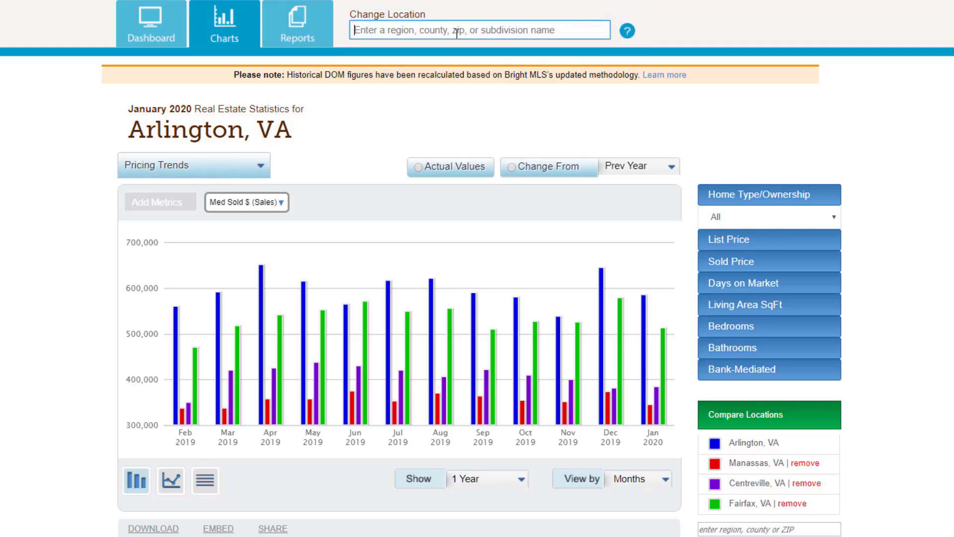
{"action": "type", "text": "alex"}
{"action": "left_click", "coordinate": [422, 70]}
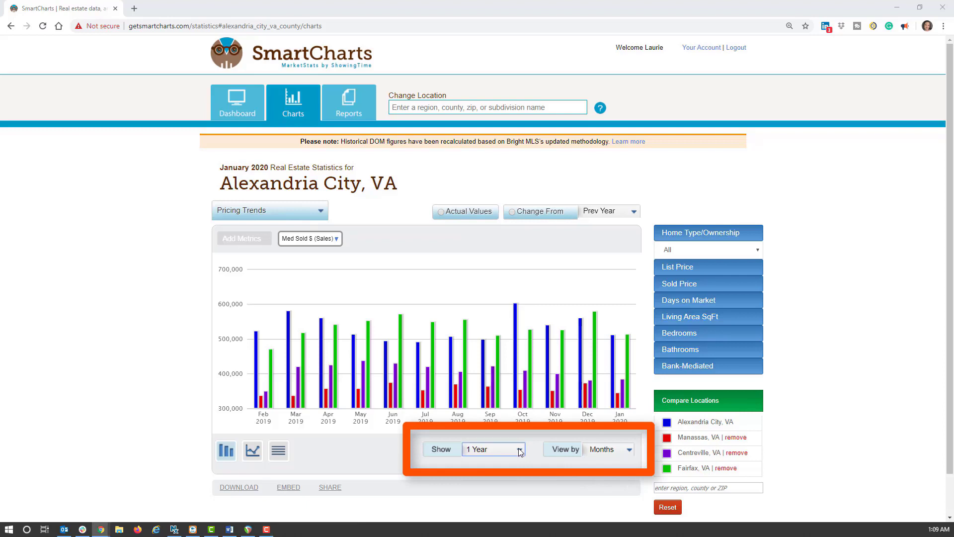
Look over the available time spans and group the Pricing Trends chart by quarters.
{"action": "left_click", "coordinate": [518, 448]}
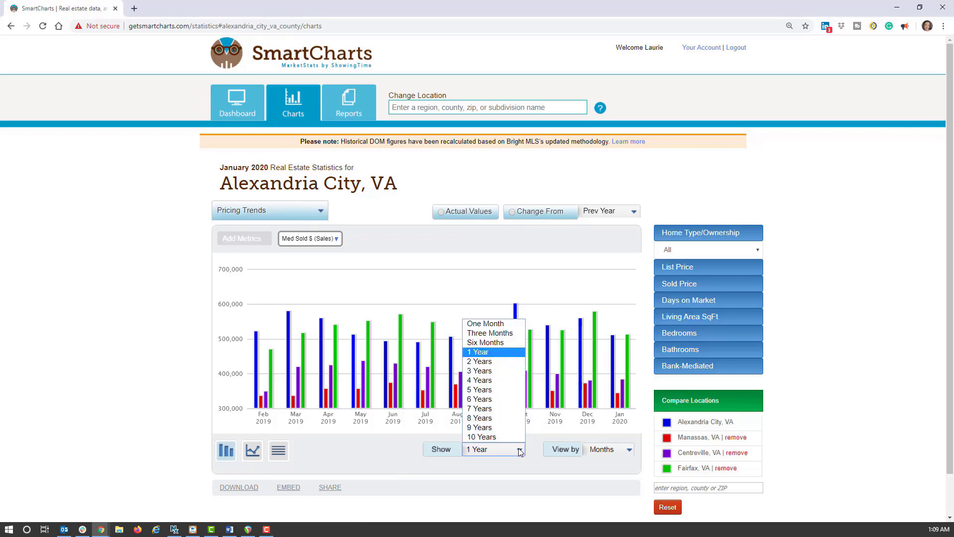
{"action": "left_click", "coordinate": [518, 449]}
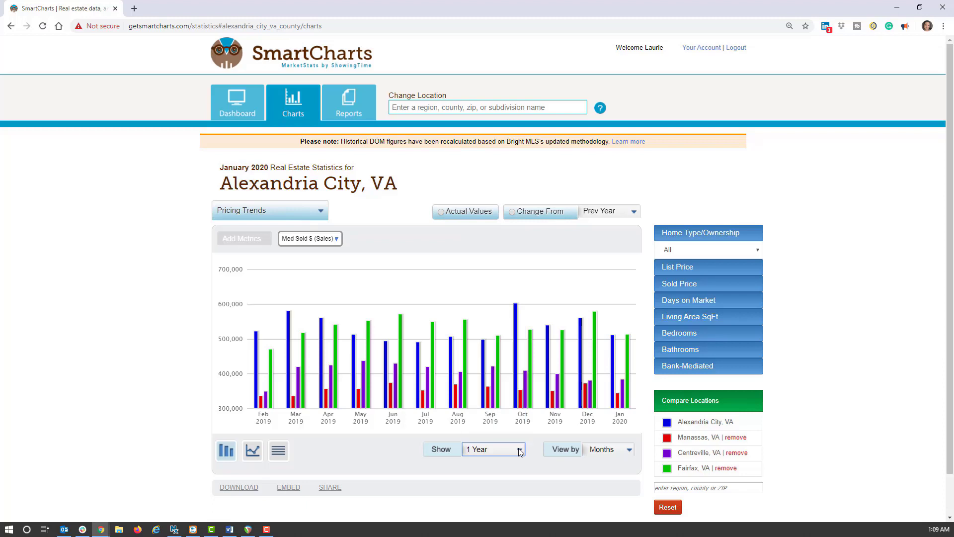
{"action": "left_click", "coordinate": [627, 452]}
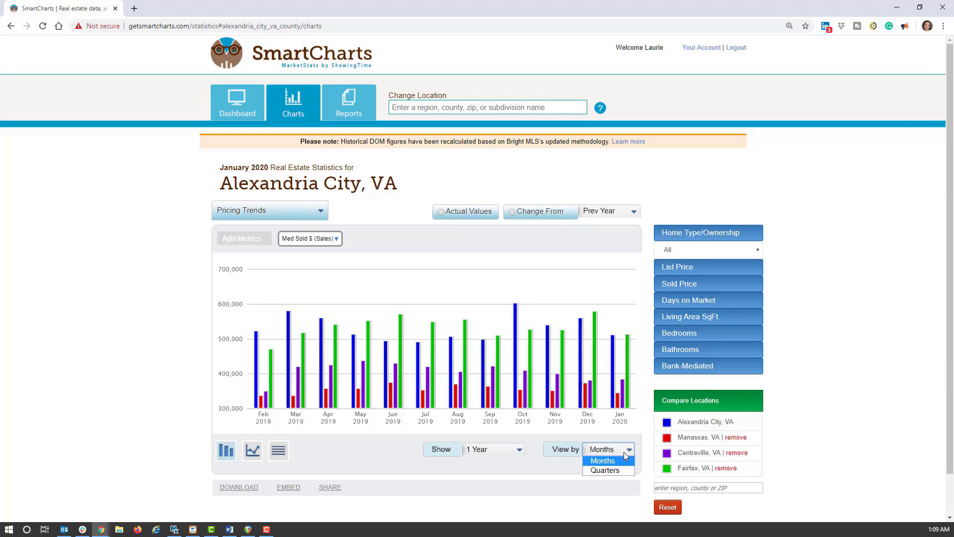
{"action": "left_click", "coordinate": [605, 470]}
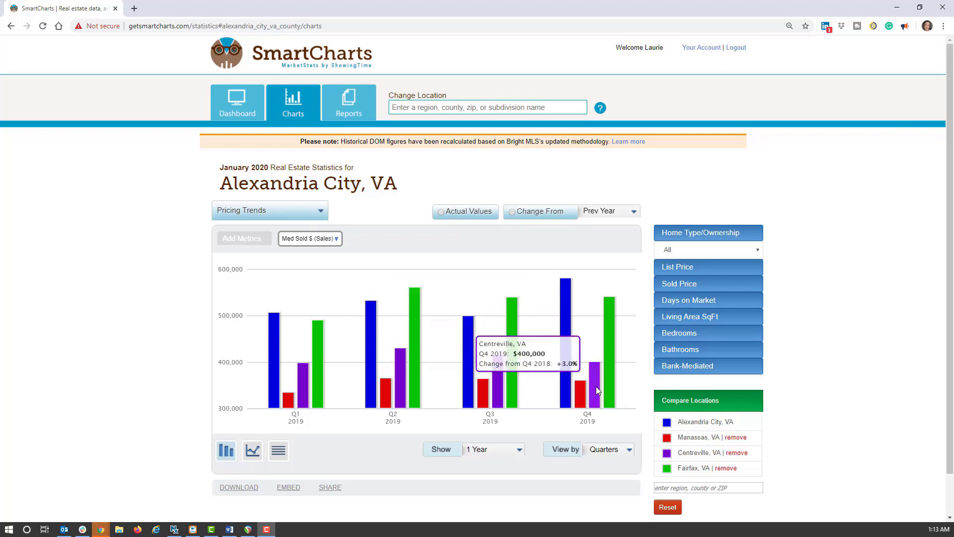
Switch the Pricing Trends metric to Med List $ (Sales) and check Centreville's values quarter by quarter.
{"action": "left_click", "coordinate": [327, 244]}
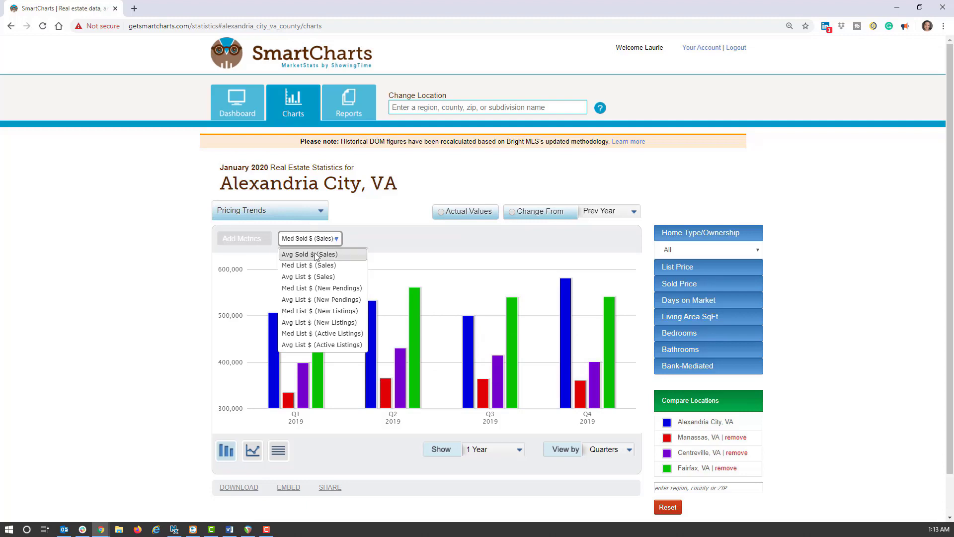
{"action": "left_click", "coordinate": [344, 270]}
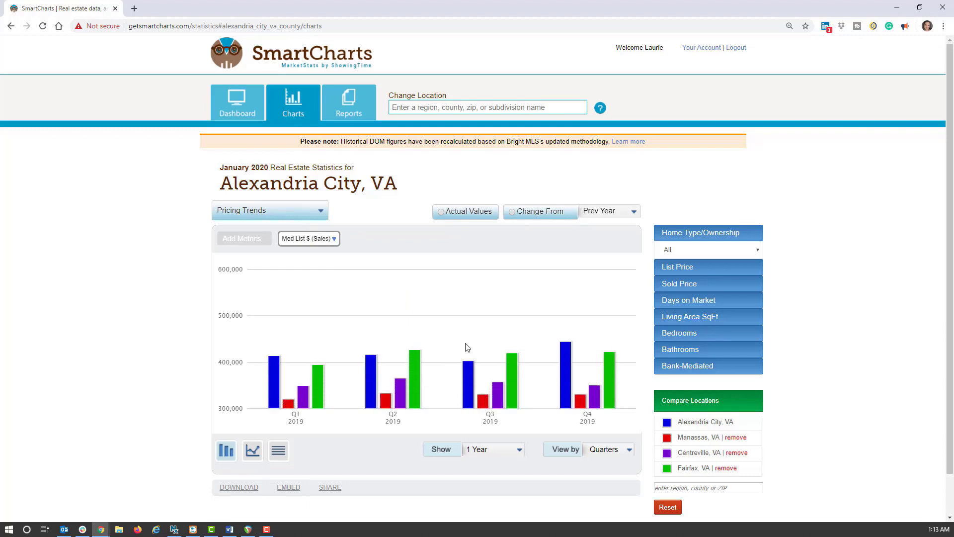
{"action": "mouse_move", "coordinate": [499, 386]}
{"action": "mouse_move", "coordinate": [592, 381]}
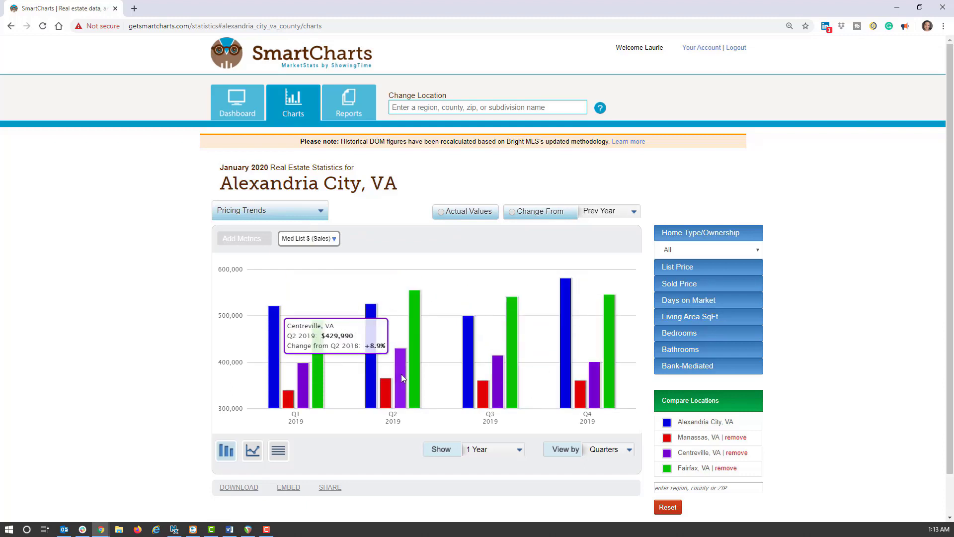
{"action": "mouse_move", "coordinate": [302, 376]}
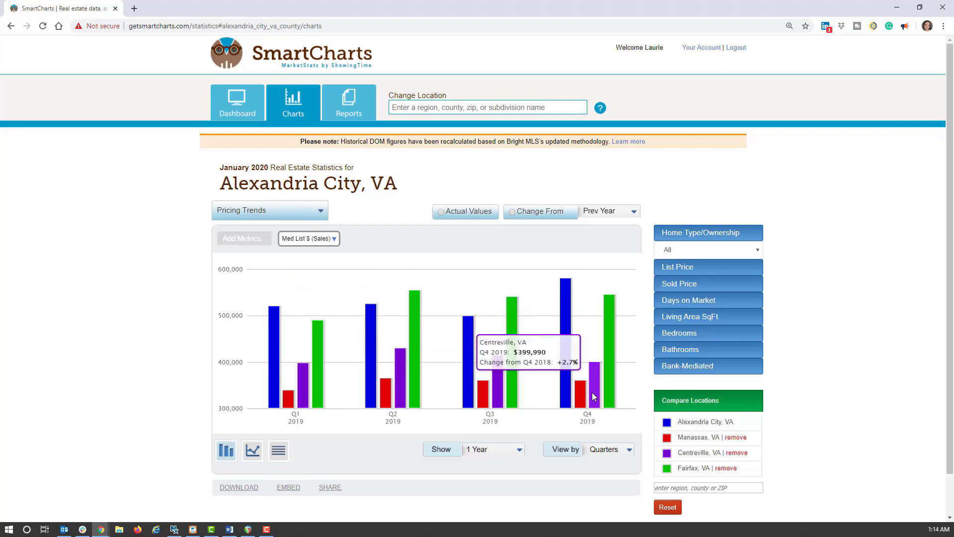
Look over the other pricing metrics, display the Supply And Demand chart and check Centreville's Q4 2019 value.
{"action": "left_click", "coordinate": [321, 239]}
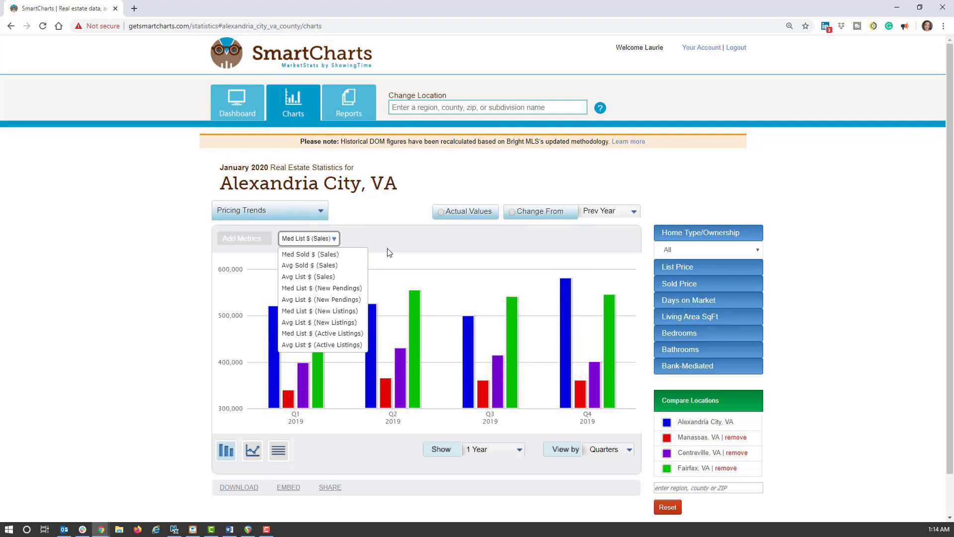
{"action": "left_click", "coordinate": [271, 211]}
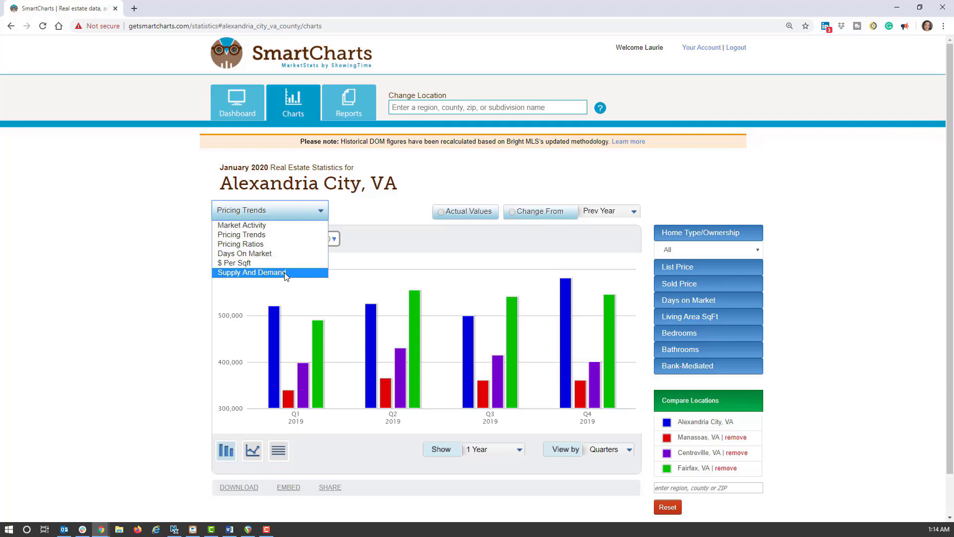
{"action": "left_click", "coordinate": [285, 273]}
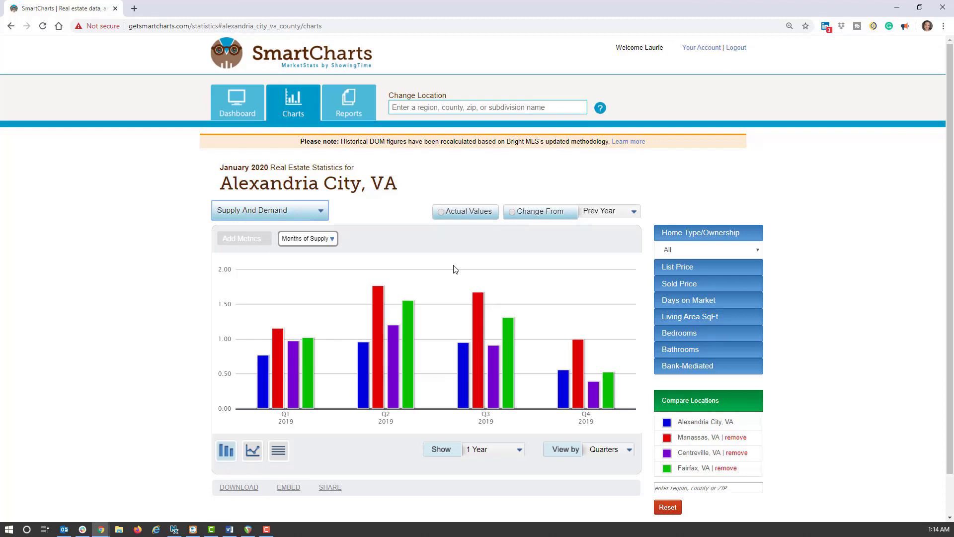
{"action": "mouse_move", "coordinate": [594, 396]}
Display the Days On Market chart and view the Northern Virginia data by months.
{"action": "left_click", "coordinate": [260, 214]}
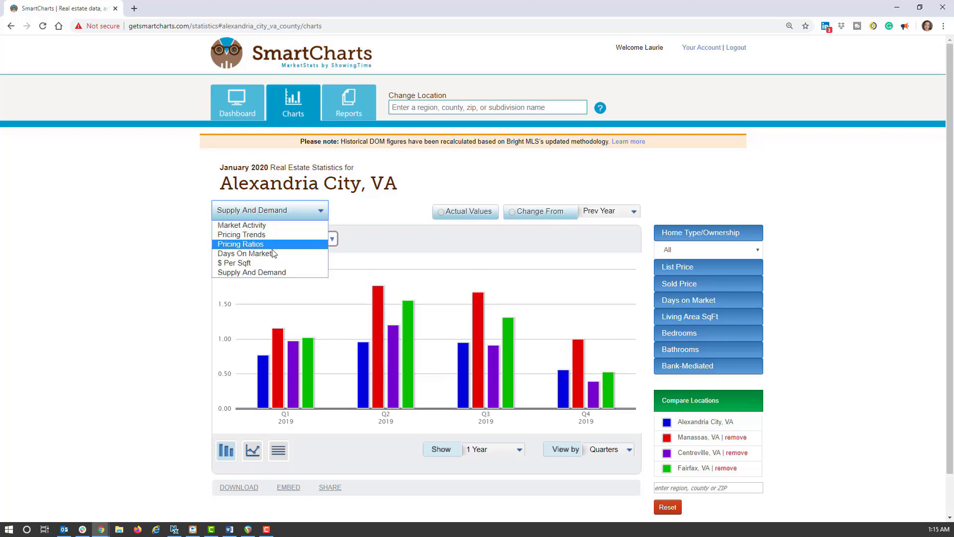
{"action": "left_click", "coordinate": [273, 254]}
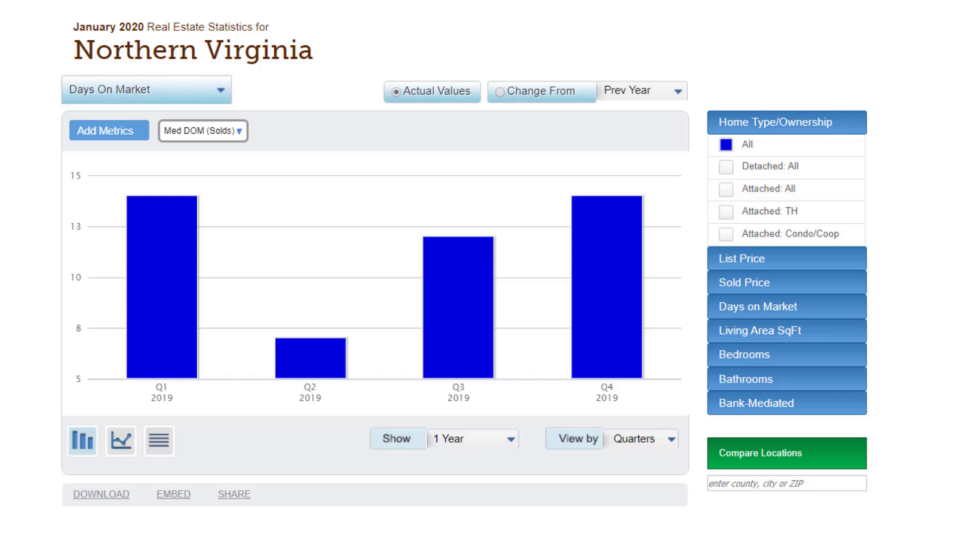
{"action": "left_click", "coordinate": [632, 441]}
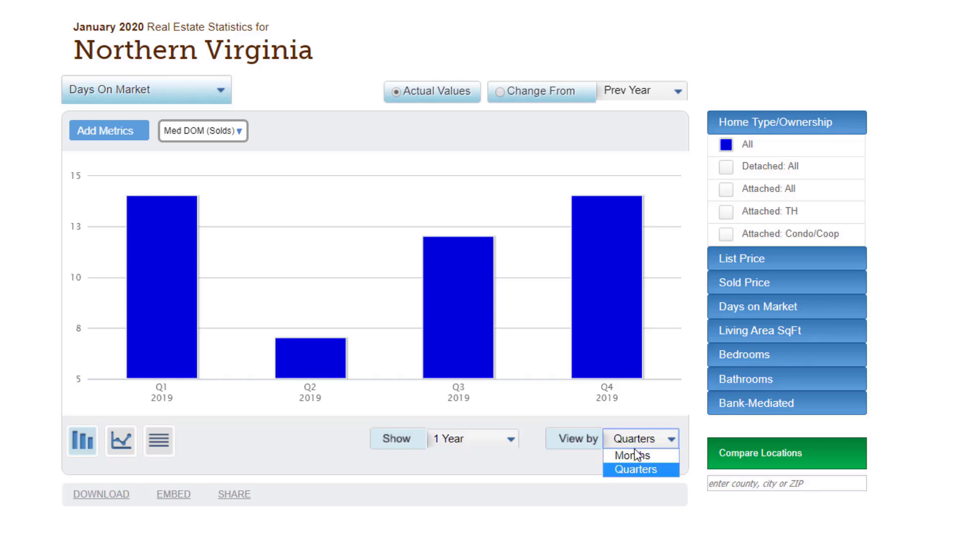
{"action": "left_click", "coordinate": [637, 456]}
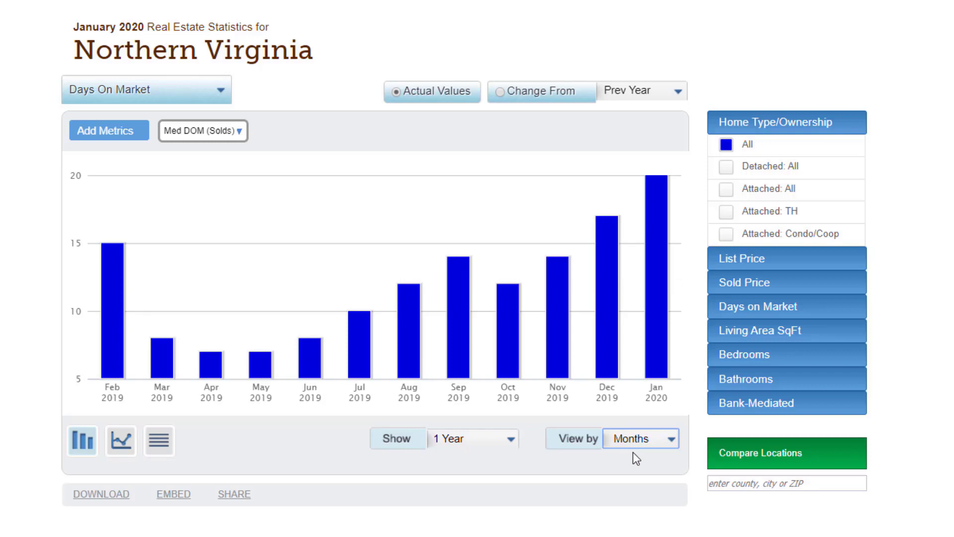
Show Northern Virginia's Market Activity over 3 years as a line chart.
{"action": "left_click", "coordinate": [149, 89]}
{"action": "left_click", "coordinate": [158, 106]}
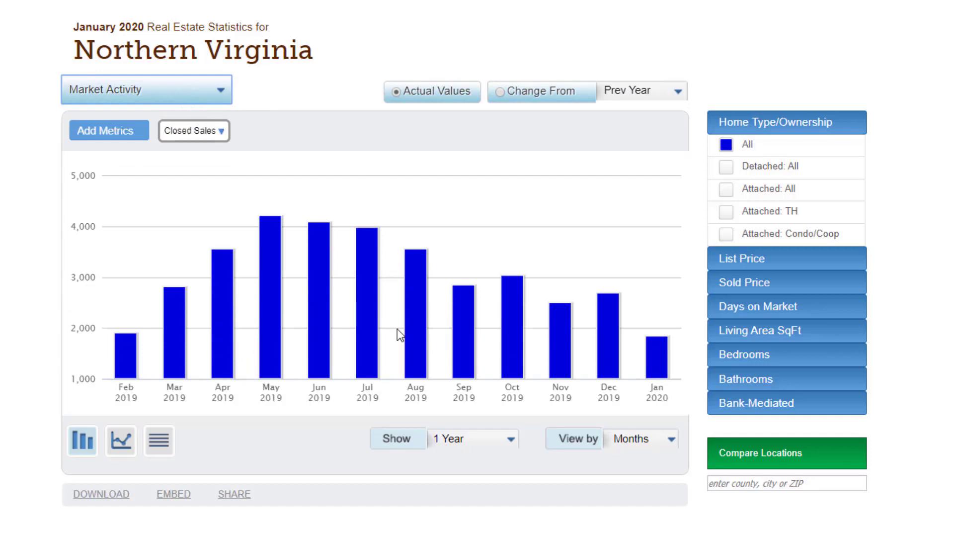
{"action": "left_click", "coordinate": [473, 451]}
{"action": "left_click", "coordinate": [527, 477]}
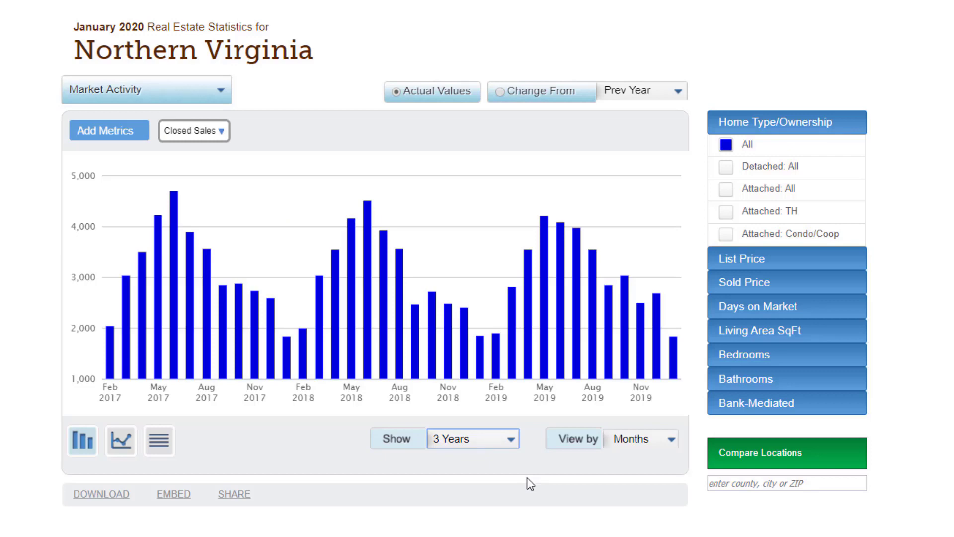
{"action": "left_click", "coordinate": [122, 441]}
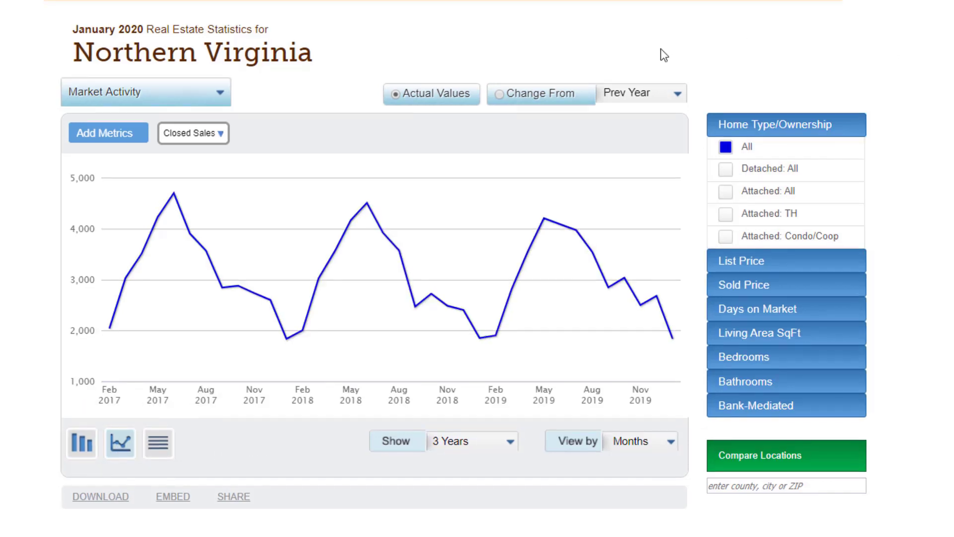
Plot closed sales as the change from the previous month and switch back to actual values.
{"action": "left_click", "coordinate": [575, 104]}
{"action": "left_click", "coordinate": [679, 95]}
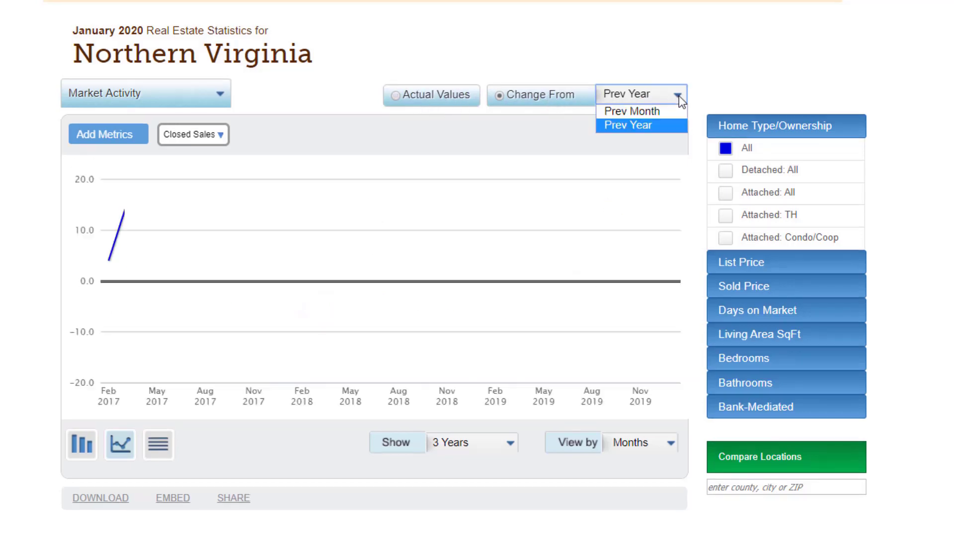
{"action": "left_click", "coordinate": [664, 113]}
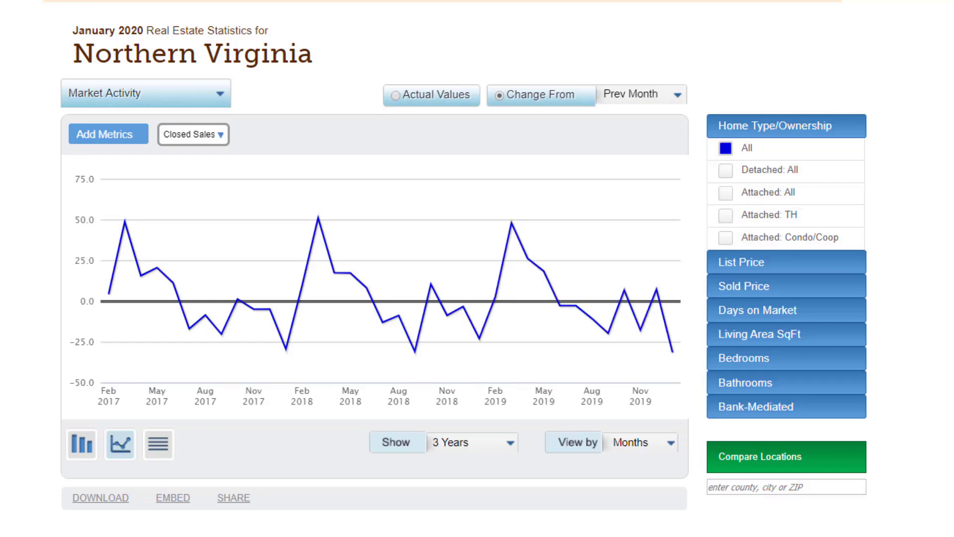
{"action": "left_click", "coordinate": [417, 97]}
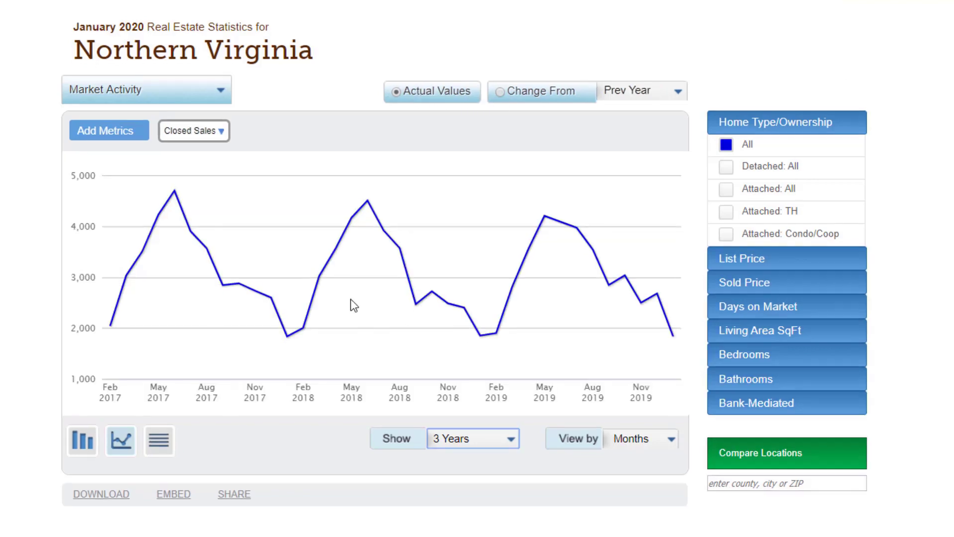
Add New Pendings as a second metric alongside Closed Sales in the Market Activity chart.
{"action": "left_click", "coordinate": [117, 134]}
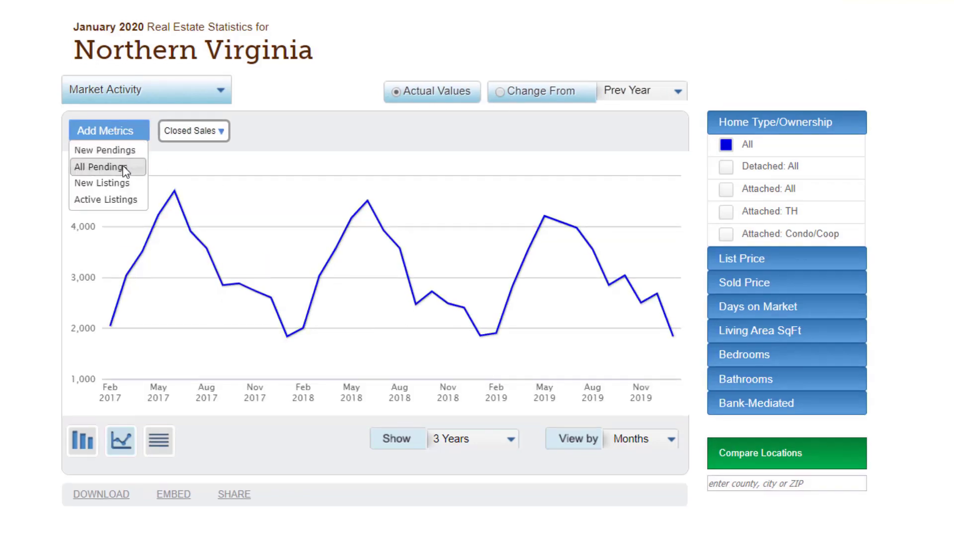
{"action": "left_click", "coordinate": [121, 150]}
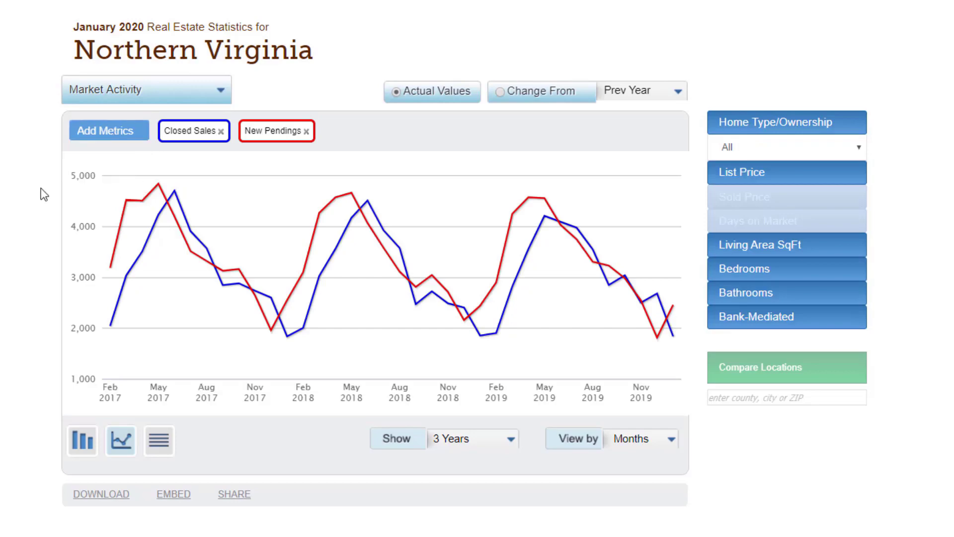
Filter the Market Activity chart to home type Attached: TH and limit the time span to 1 year.
{"action": "left_click", "coordinate": [795, 148]}
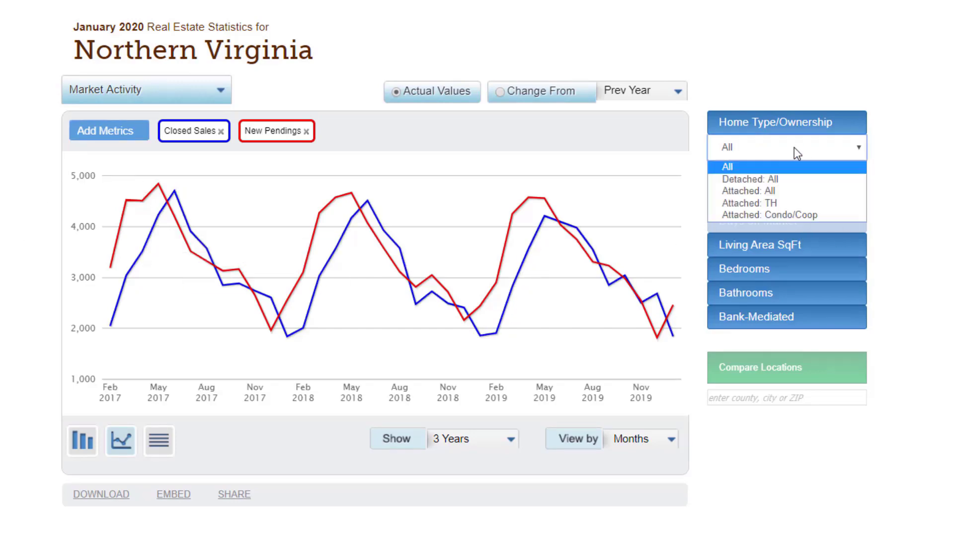
{"action": "left_click", "coordinate": [780, 204]}
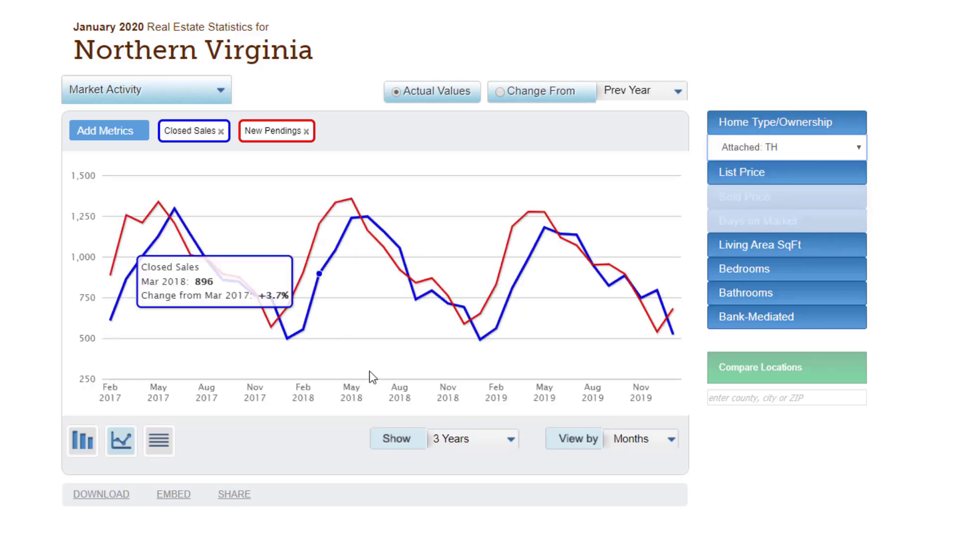
{"action": "left_click", "coordinate": [472, 440]}
{"action": "left_click", "coordinate": [465, 297]}
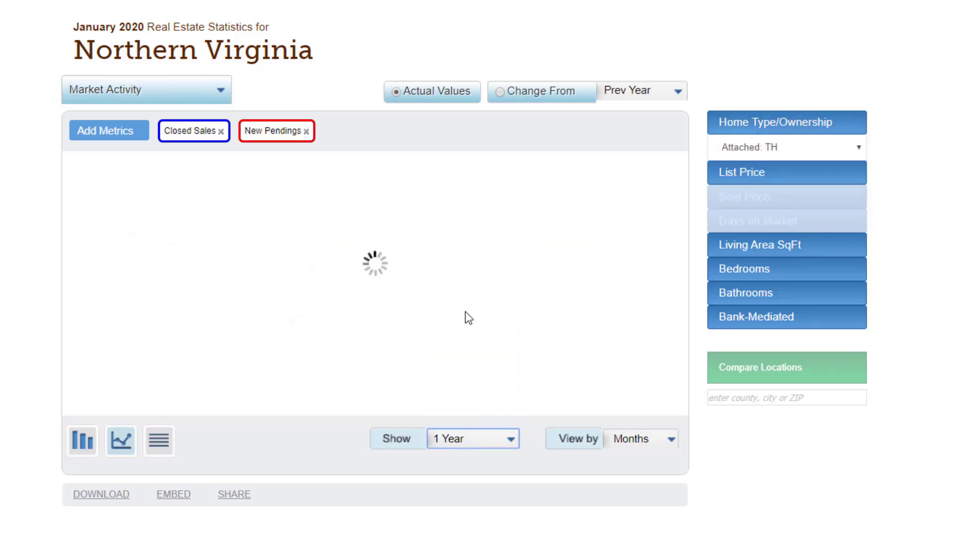
View the Market Activity data by quarters and display it as a table.
{"action": "left_click", "coordinate": [635, 439]}
{"action": "left_click", "coordinate": [635, 469]}
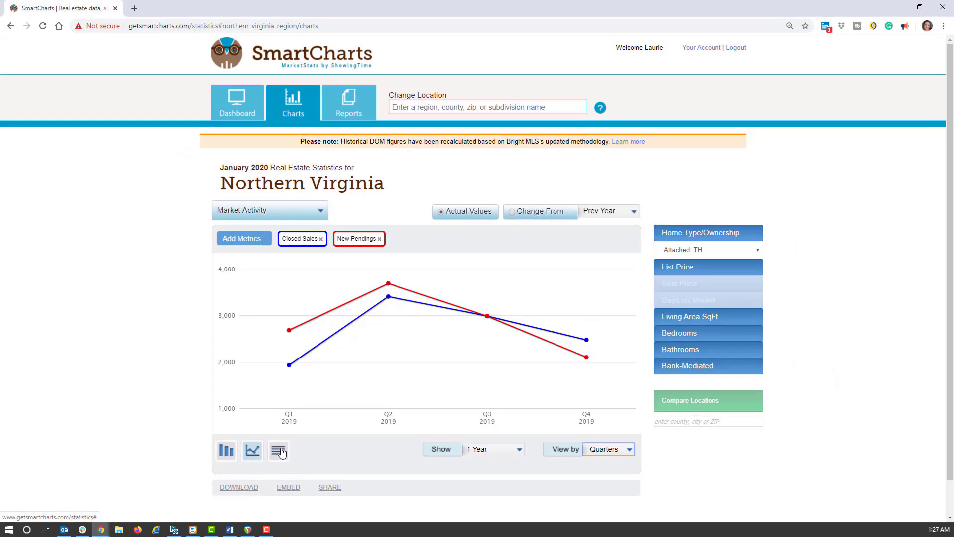
{"action": "left_click", "coordinate": [280, 451]}
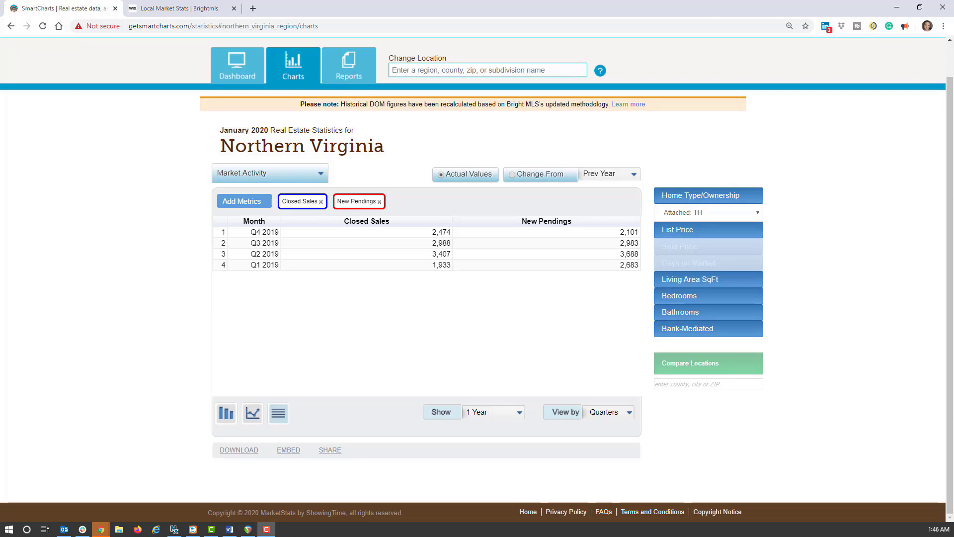
Review the download formats and the embed settings for the Market Activity table, leaving the embed options unchanged.
{"action": "left_click", "coordinate": [256, 451]}
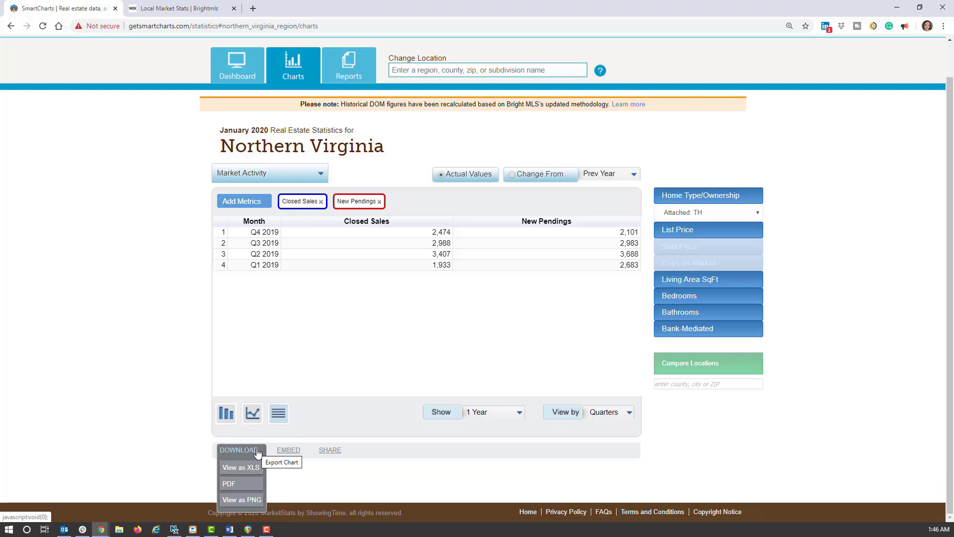
{"action": "left_click", "coordinate": [289, 450]}
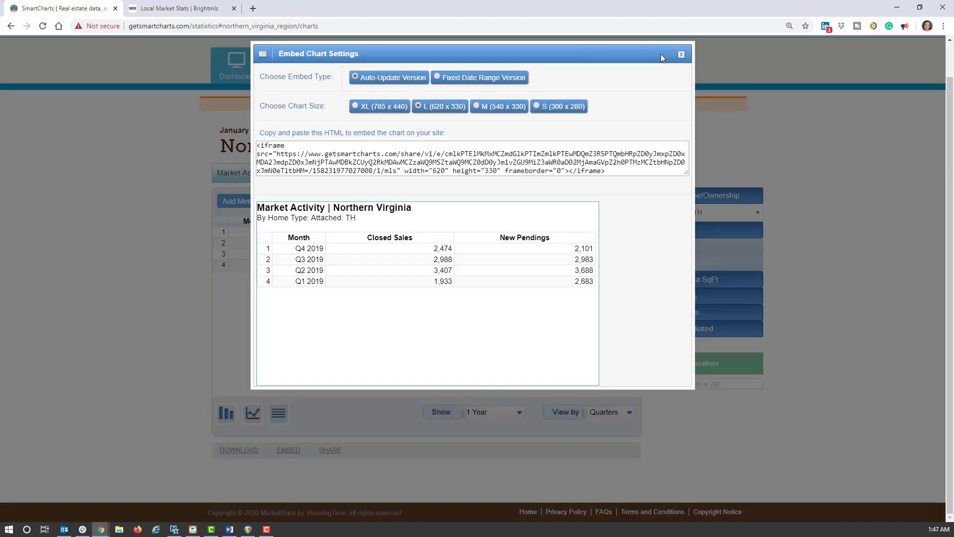
{"action": "left_click", "coordinate": [681, 53]}
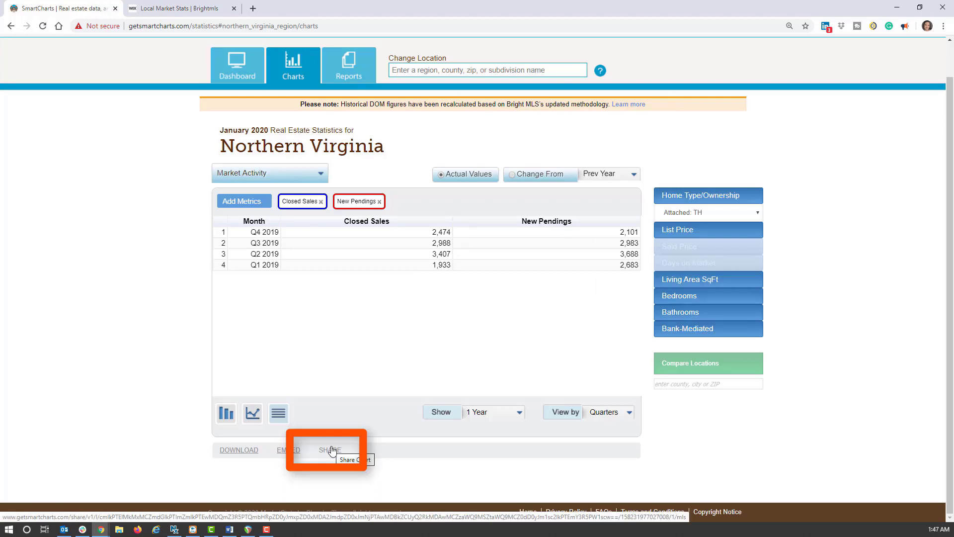
Open the share page for the Market Activity table and bring up the full list of sharing services.
{"action": "left_click", "coordinate": [331, 450]}
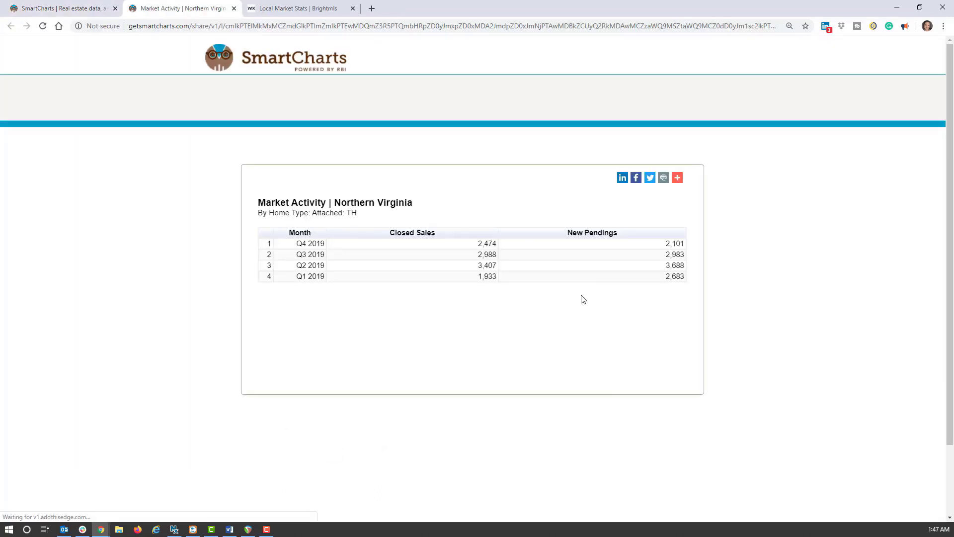
{"action": "left_click", "coordinate": [678, 178]}
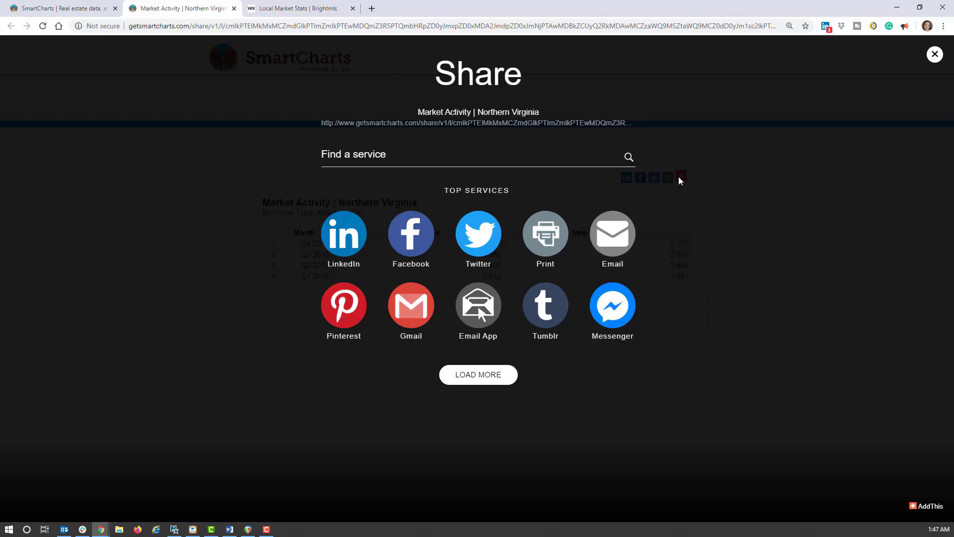